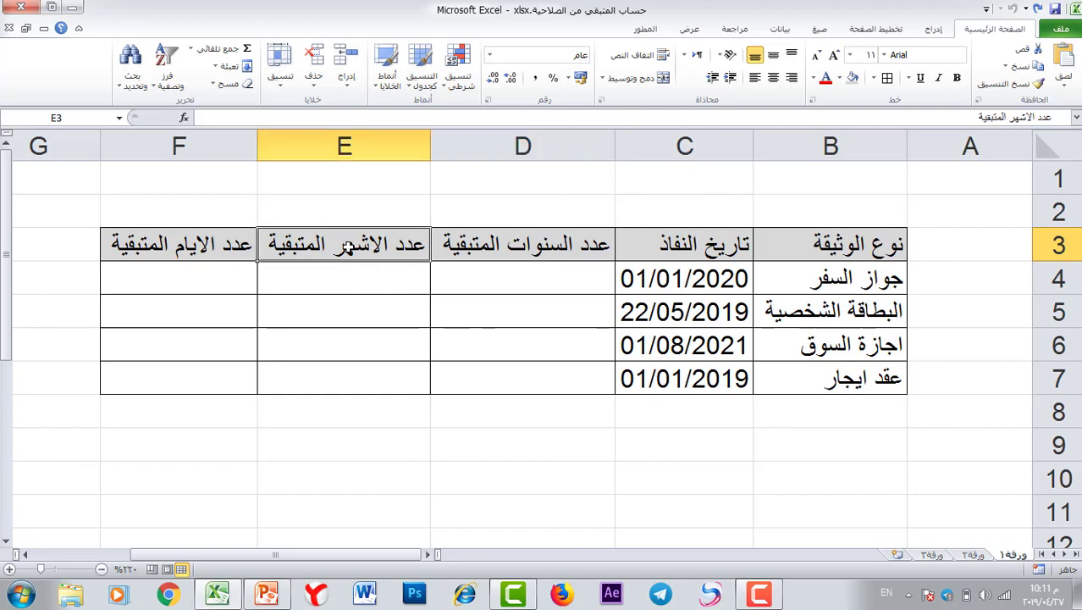
Examine the table's remaining-days header, document types and expiry dates in columns B, C and F.
{"action": "left_click", "coordinate": [217, 256]}
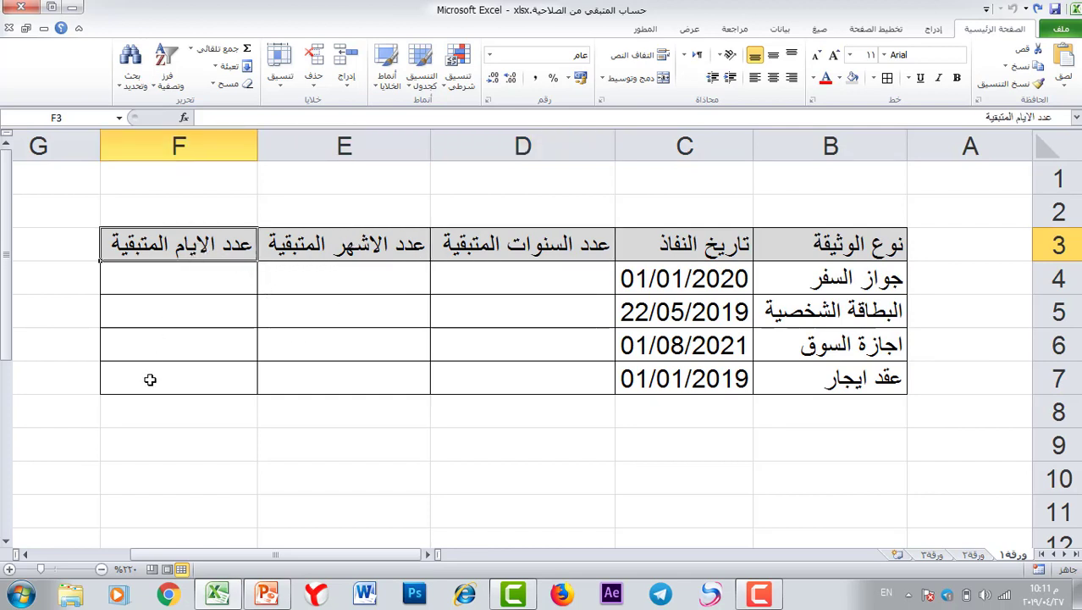
{"action": "left_click", "coordinate": [849, 279]}
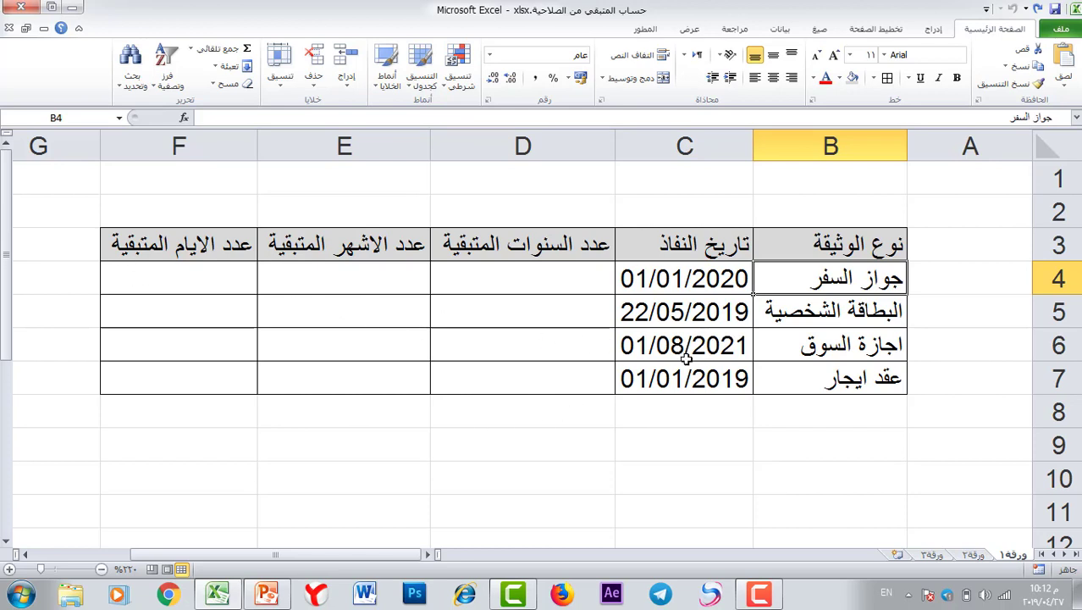
{"action": "left_click", "coordinate": [716, 277]}
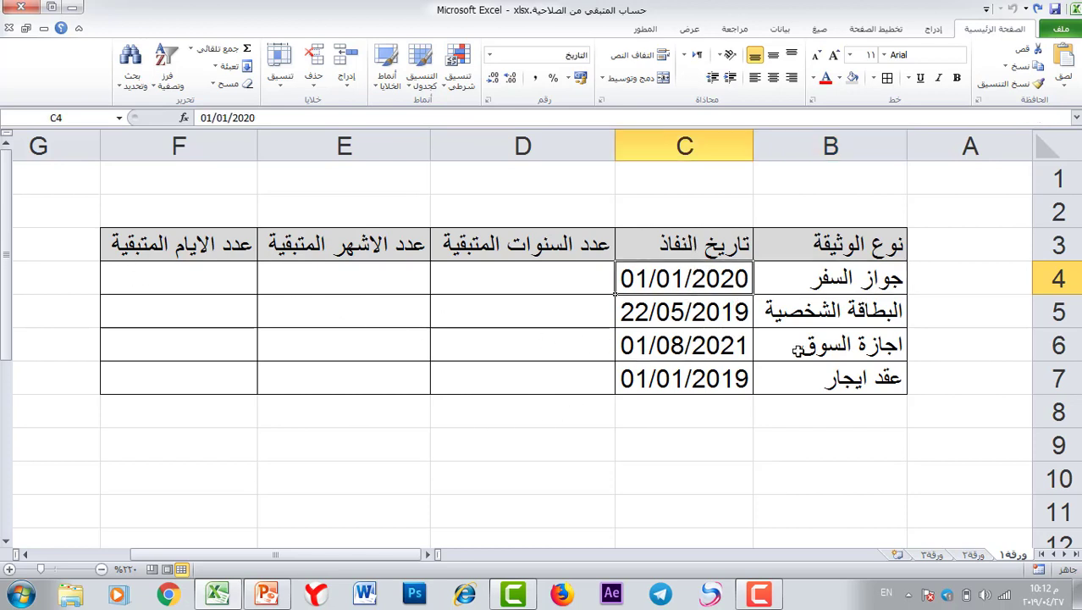
{"action": "left_click_drag", "start_coordinate": [703, 275], "coordinate": [745, 346]}
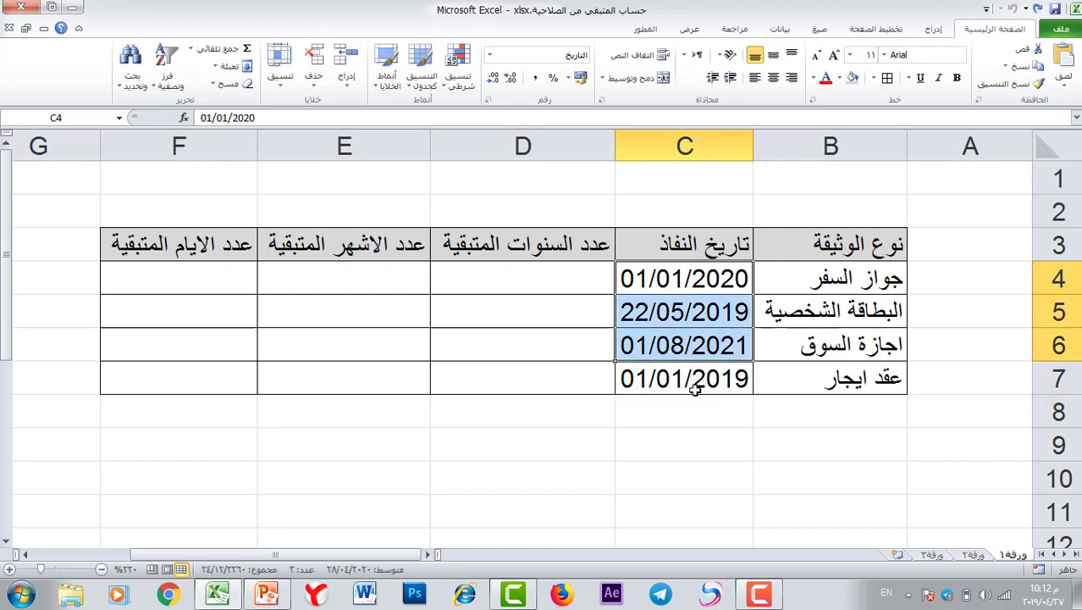
{"action": "left_click", "coordinate": [828, 410]}
{"action": "left_click_drag", "start_coordinate": [836, 434], "coordinate": [833, 447]}
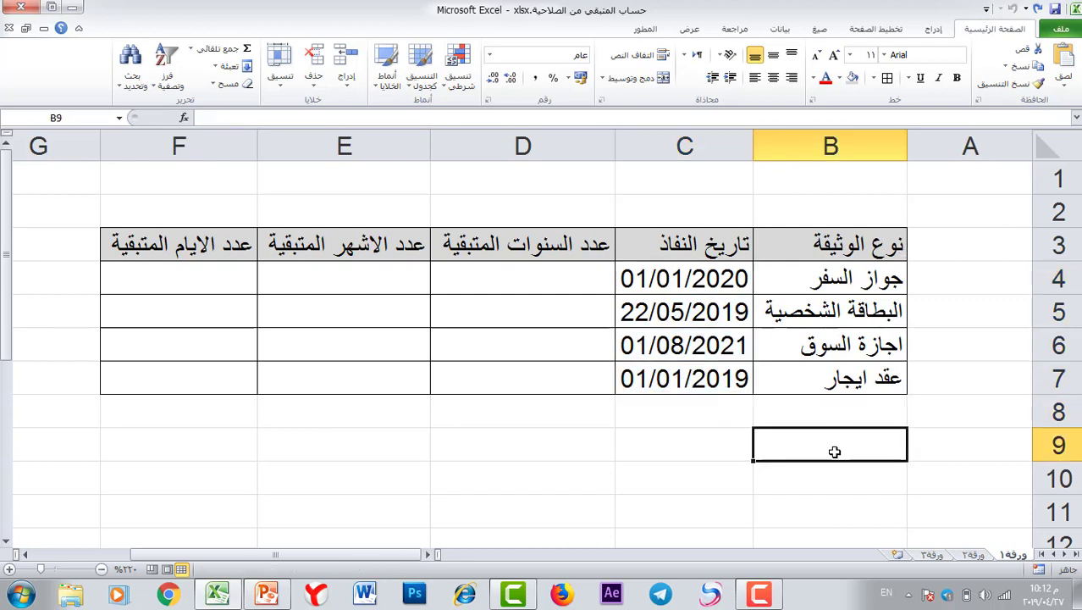
{"action": "left_click_drag", "start_coordinate": [696, 402], "coordinate": [694, 446]}
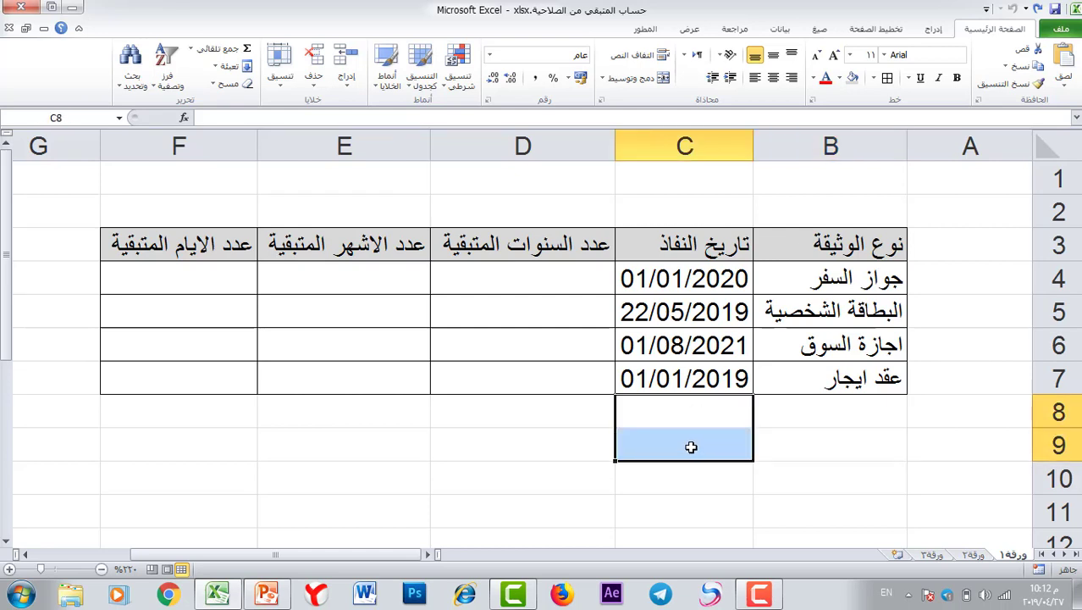
Begin a DATEDIF formula in D4 for the passport's remaining years, using TODAY() as the start date.
{"action": "left_click", "coordinate": [533, 277]}
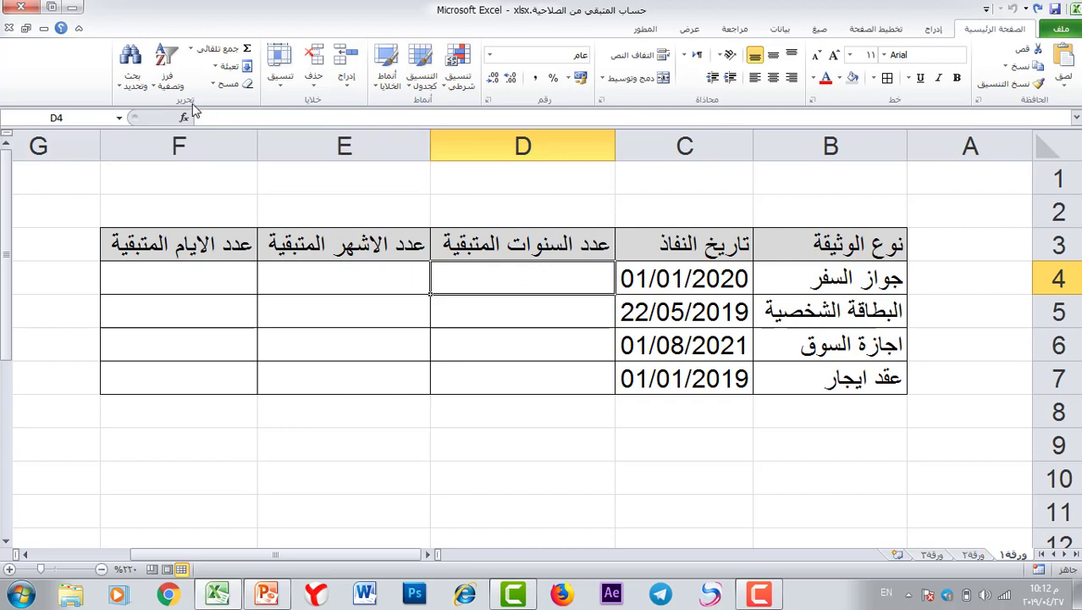
{"action": "left_click", "coordinate": [218, 116]}
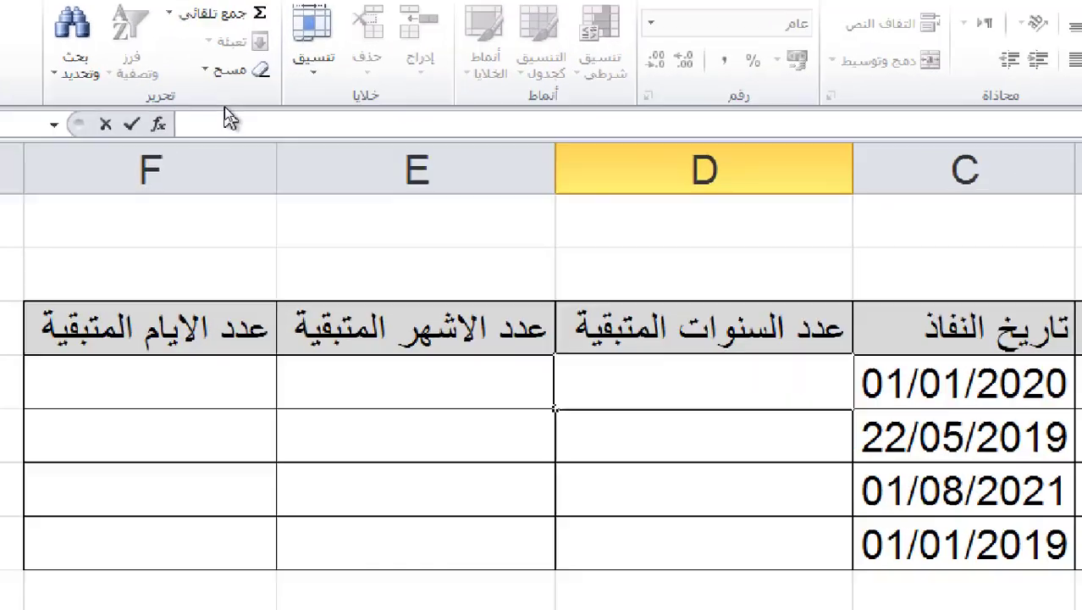
{"action": "type", "text": "d"}
{"action": "key", "text": "BackSpace"}
{"action": "type", "text": "=da"}
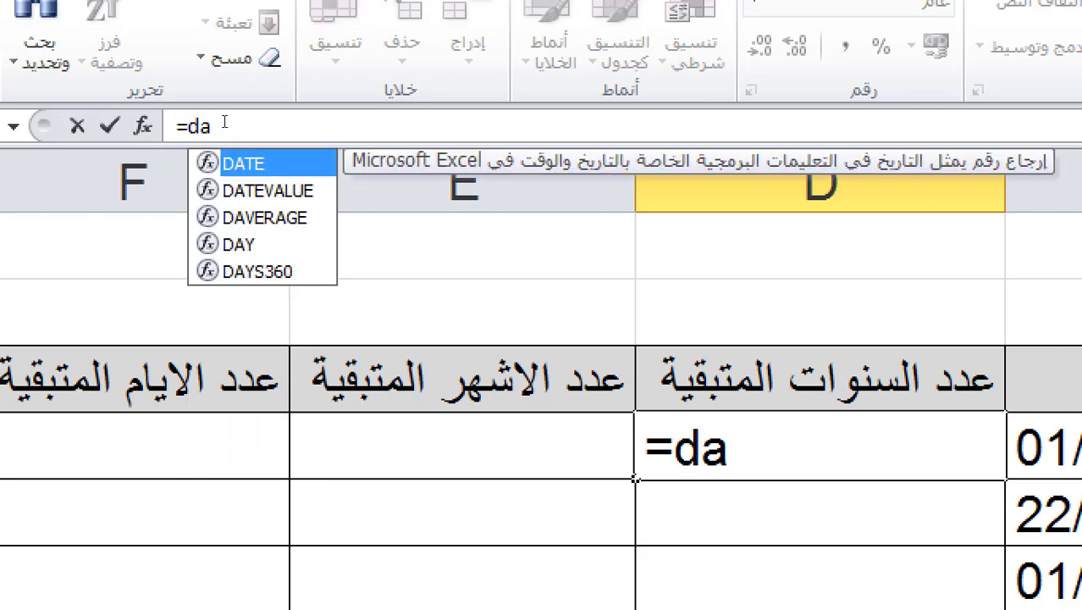
{"action": "type", "text": "te"}
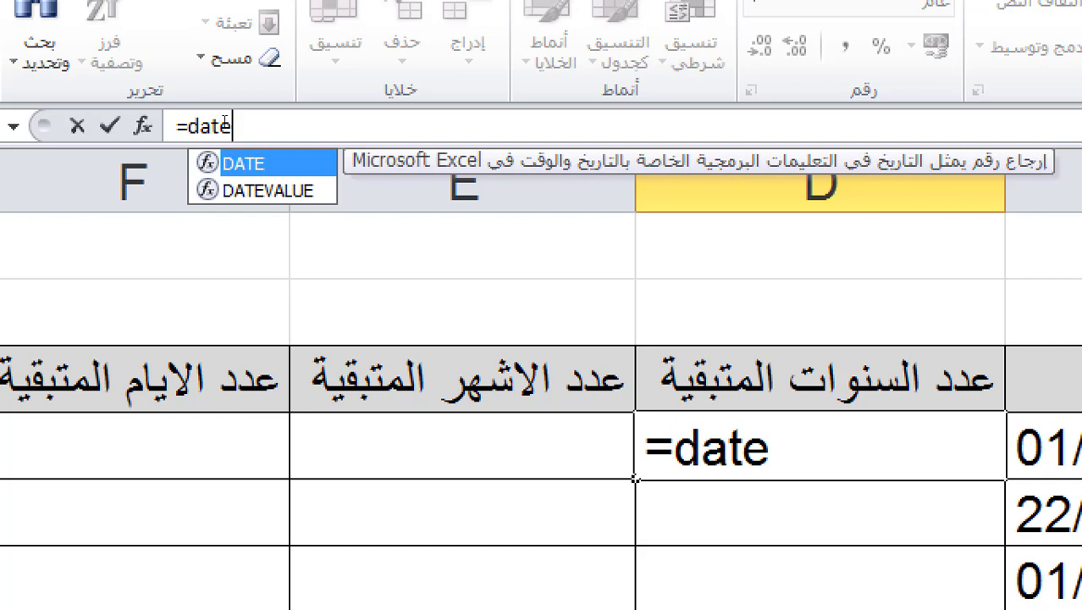
{"action": "type", "text": "dif"}
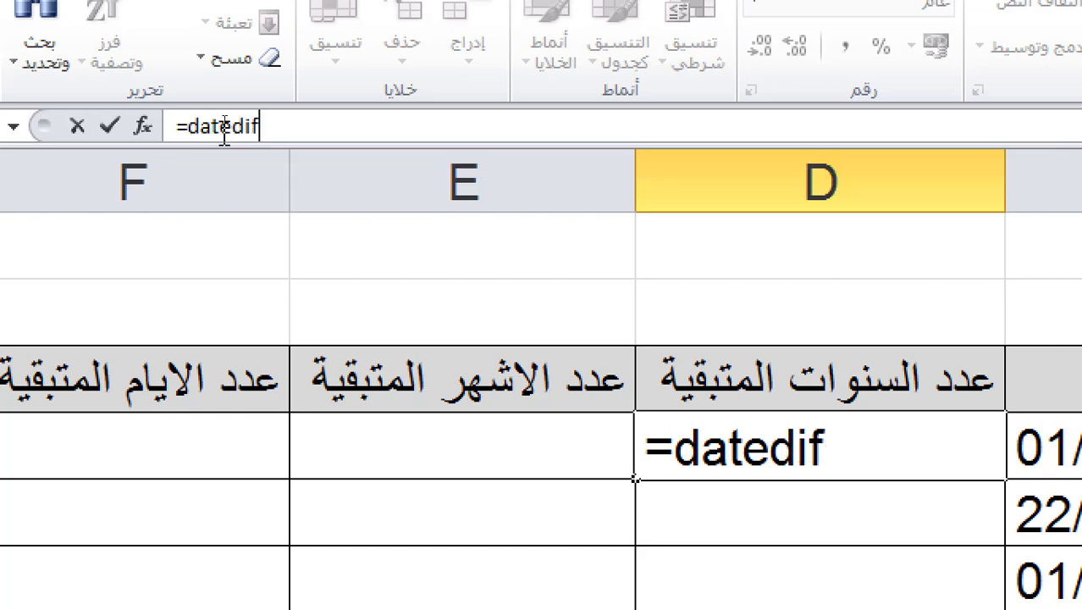
{"action": "type", "text": "("}
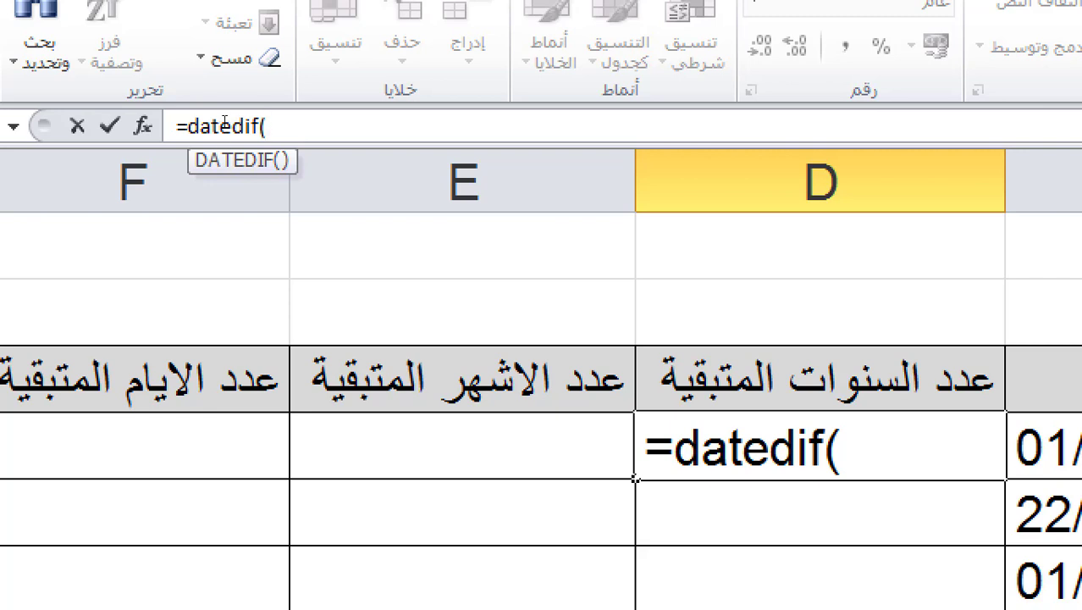
{"action": "type", "text": "t"}
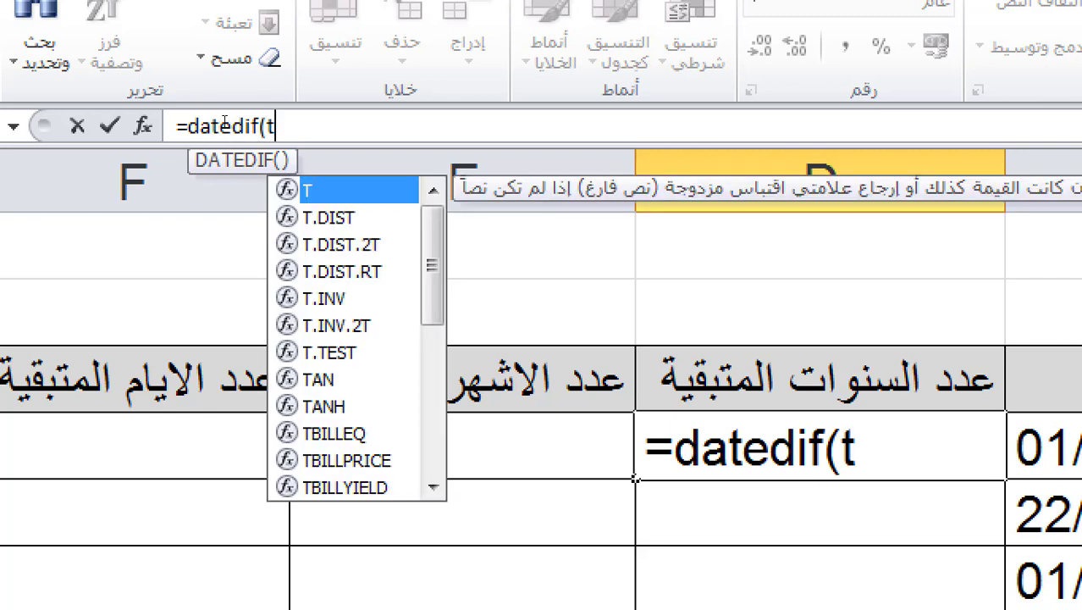
{"action": "type", "text": "oda"}
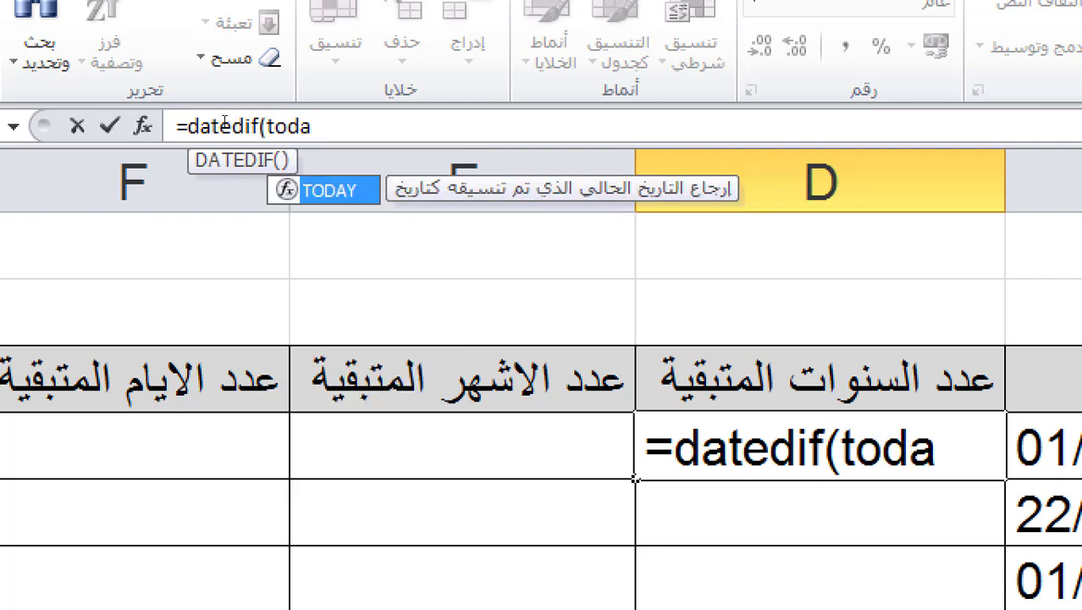
{"action": "type", "text": "y()"}
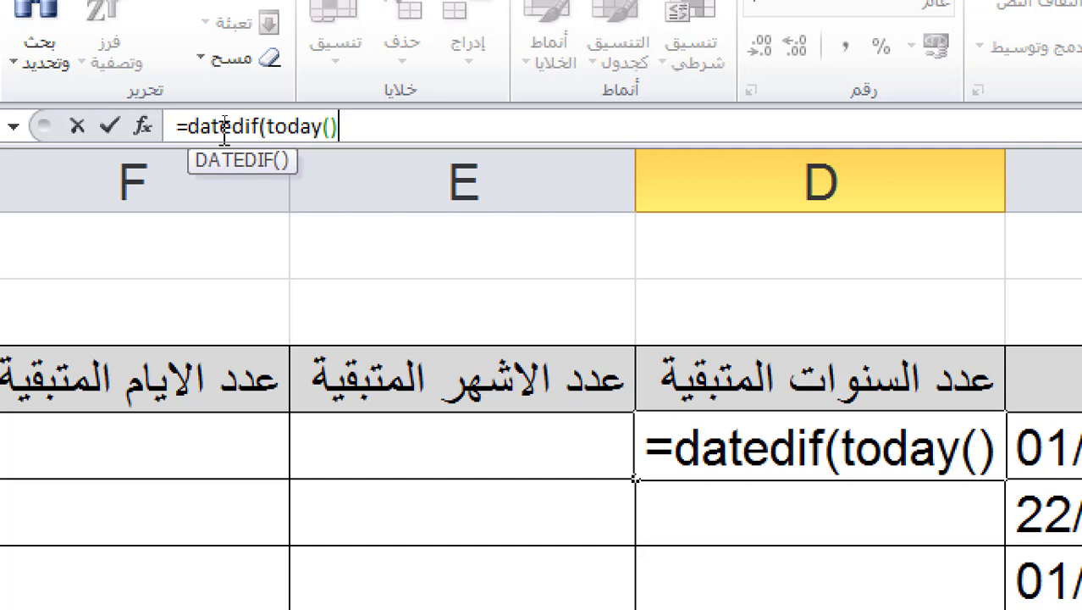
{"action": "type", "text": ";"}
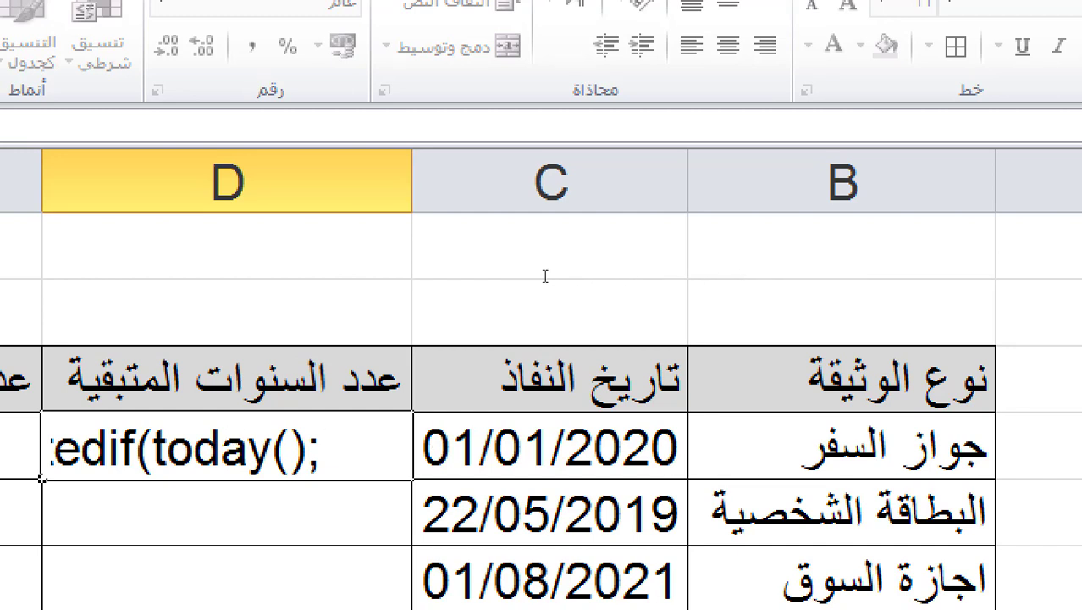
Complete the D4 formula with the column-locked reference $C4 as the end date and "y" as the unit.
{"action": "left_click", "coordinate": [551, 441]}
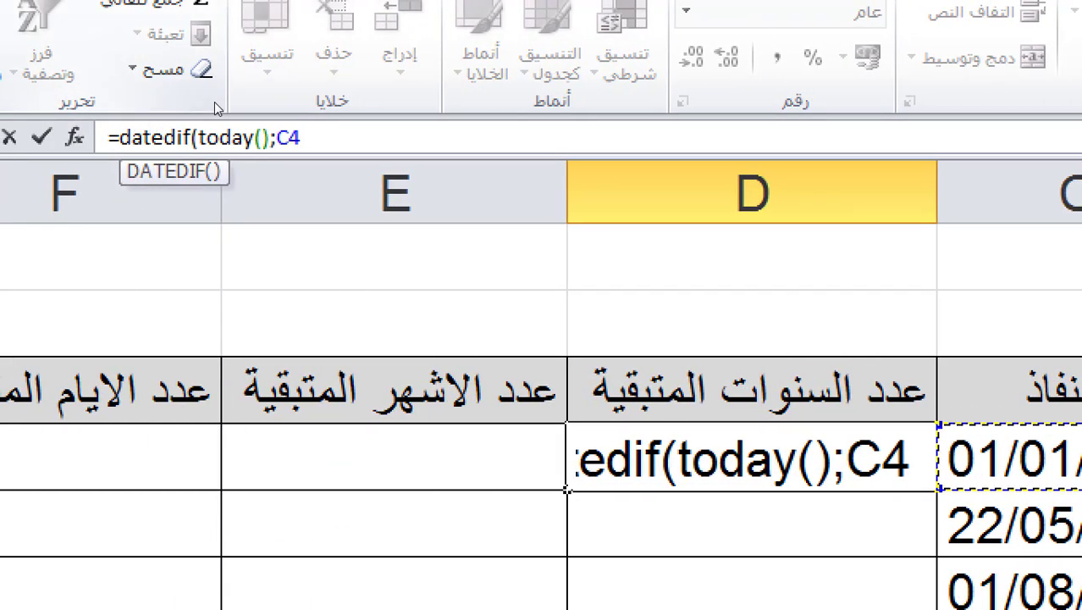
{"action": "key", "text": "F4"}
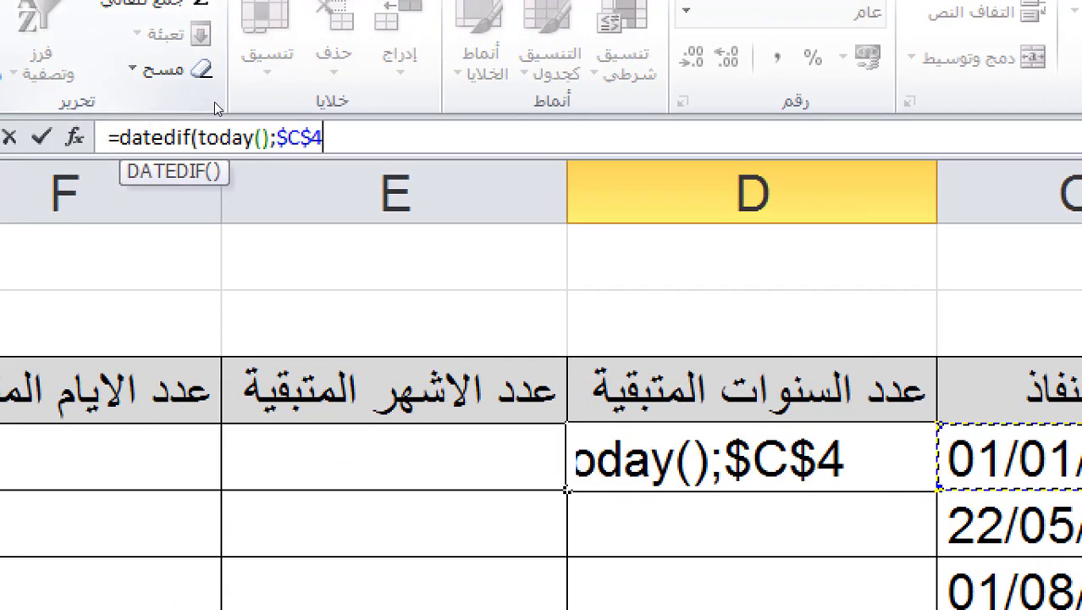
{"action": "key", "text": "F4"}
{"action": "key", "text": "F4"}
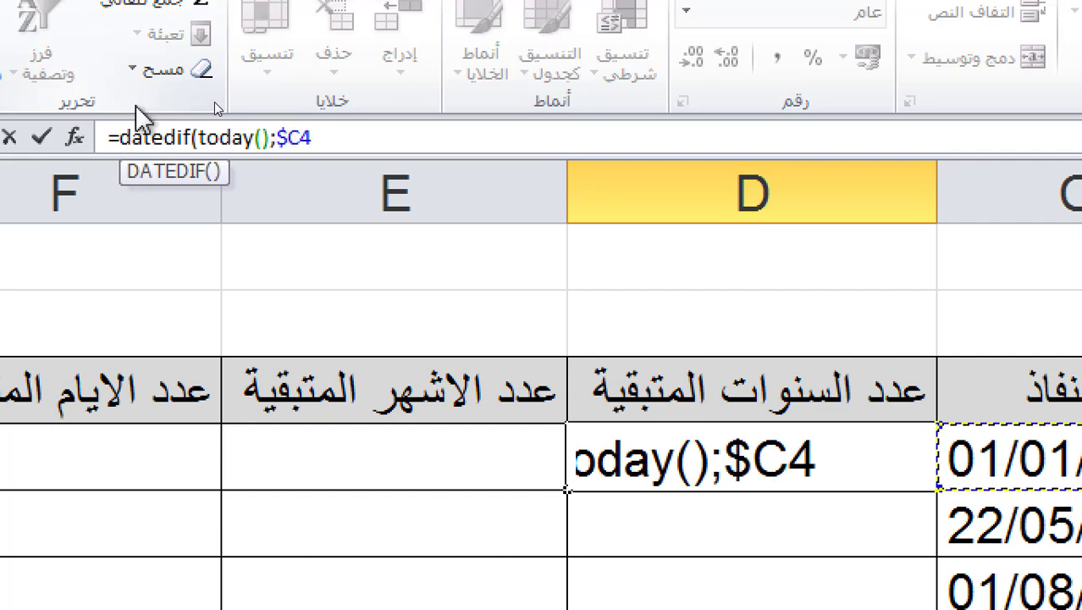
{"action": "type", "text": ";"}
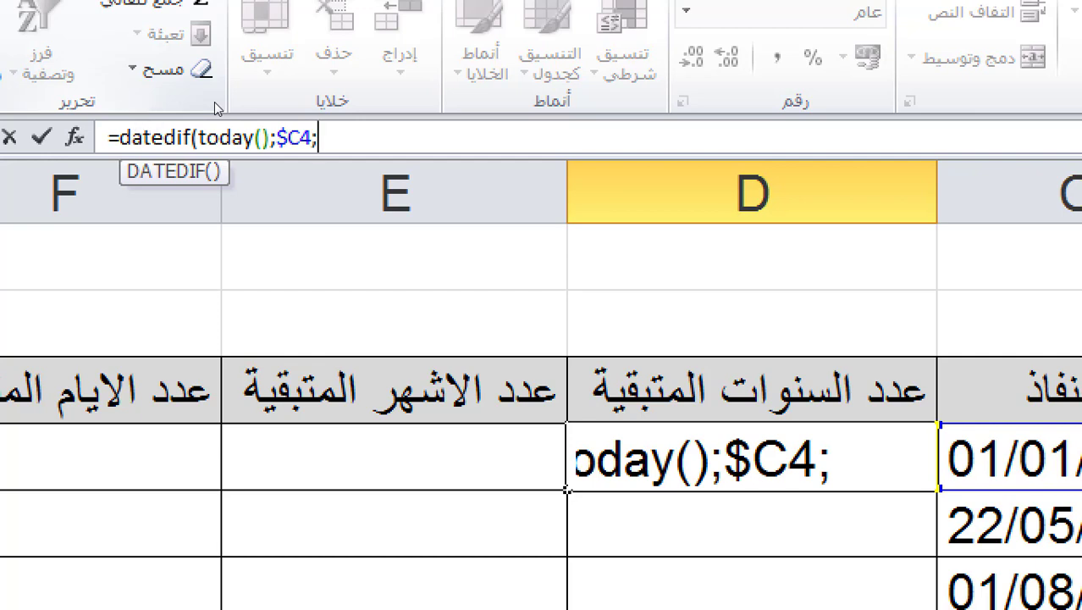
{"action": "type", "text": "\"y"}
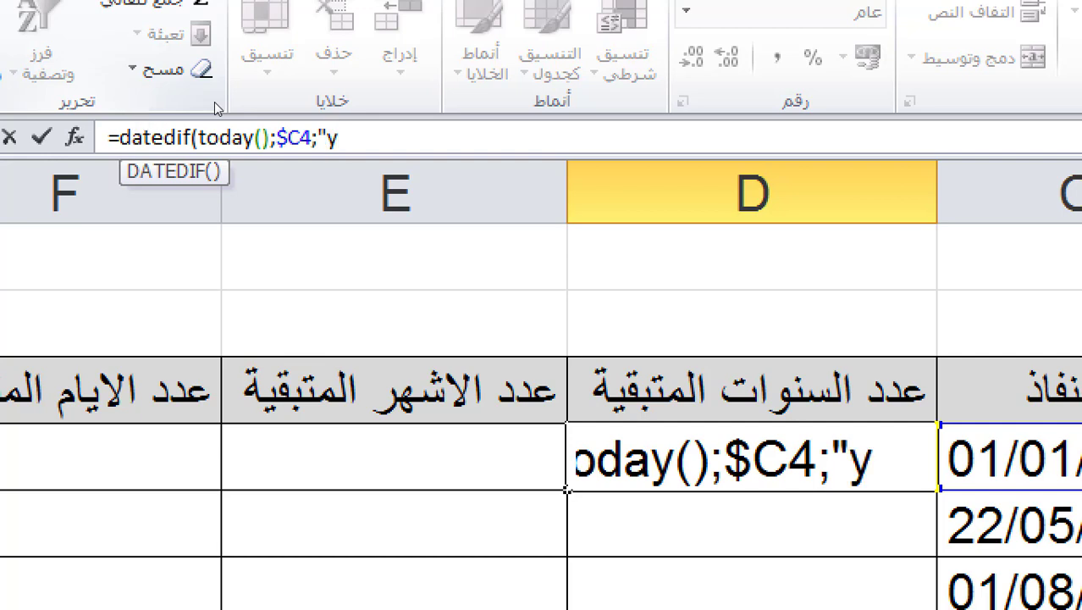
{"action": "type", "text": "\")"}
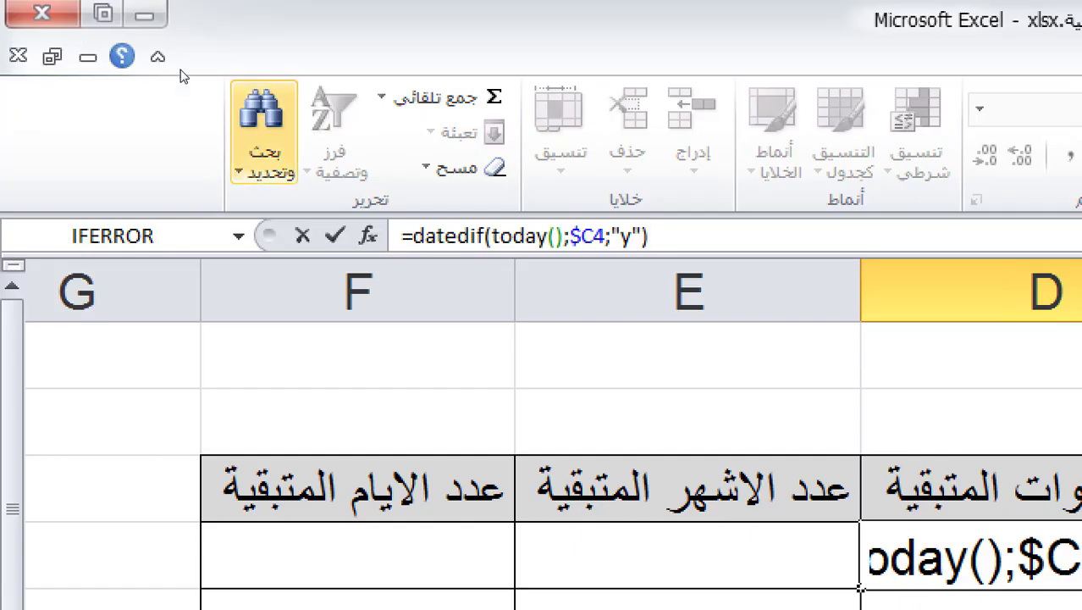
{"action": "left_click", "coordinate": [603, 235]}
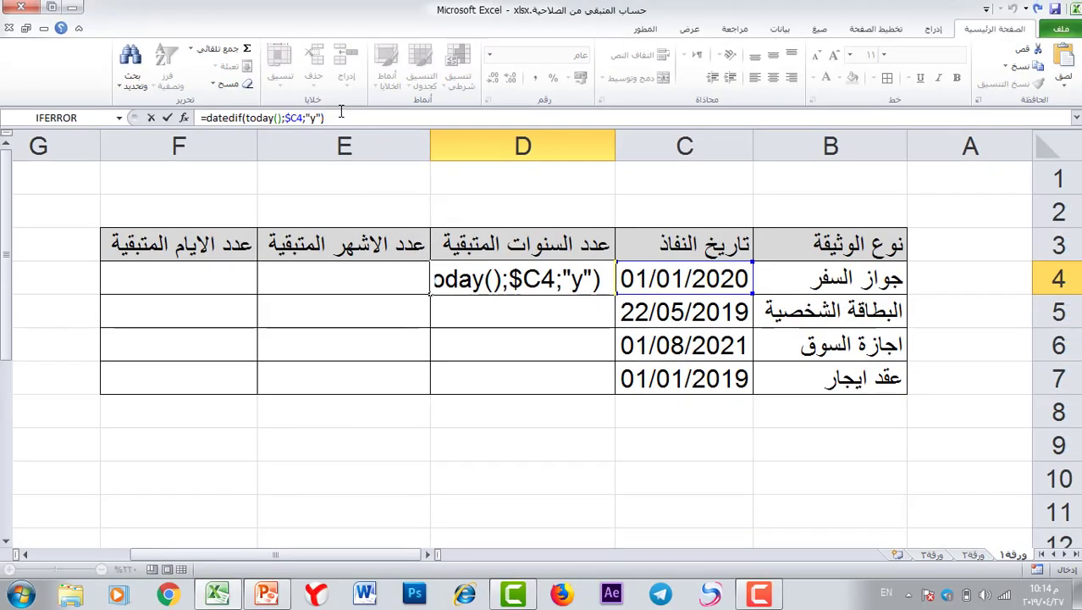
{"action": "key", "text": "Return"}
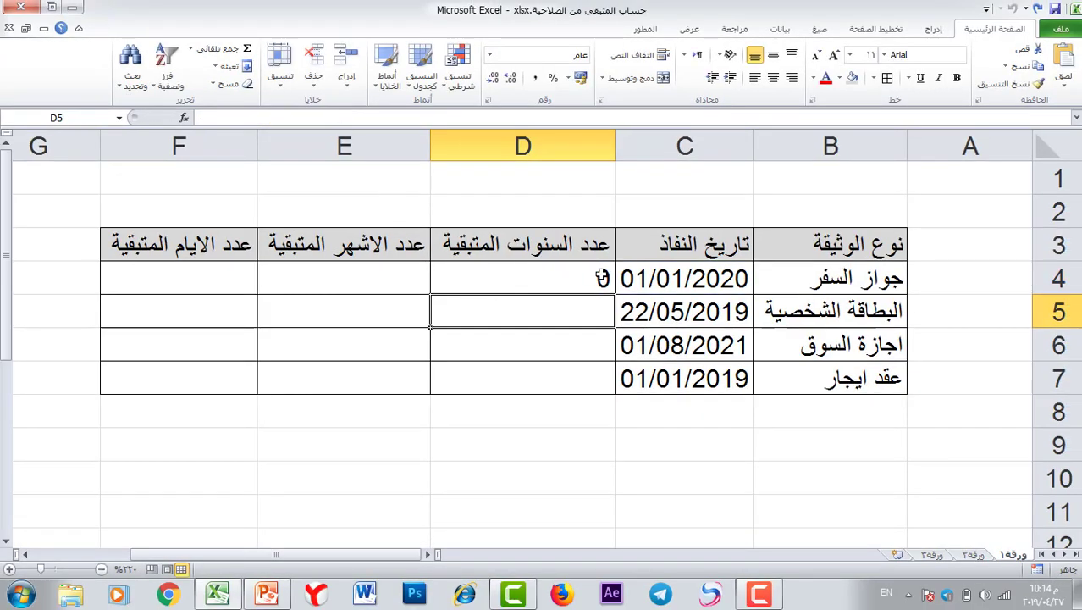
Fill the remaining-years formula from D4 down to D7 and check the rental contract's result against its expiry date.
{"action": "left_click", "coordinate": [678, 275]}
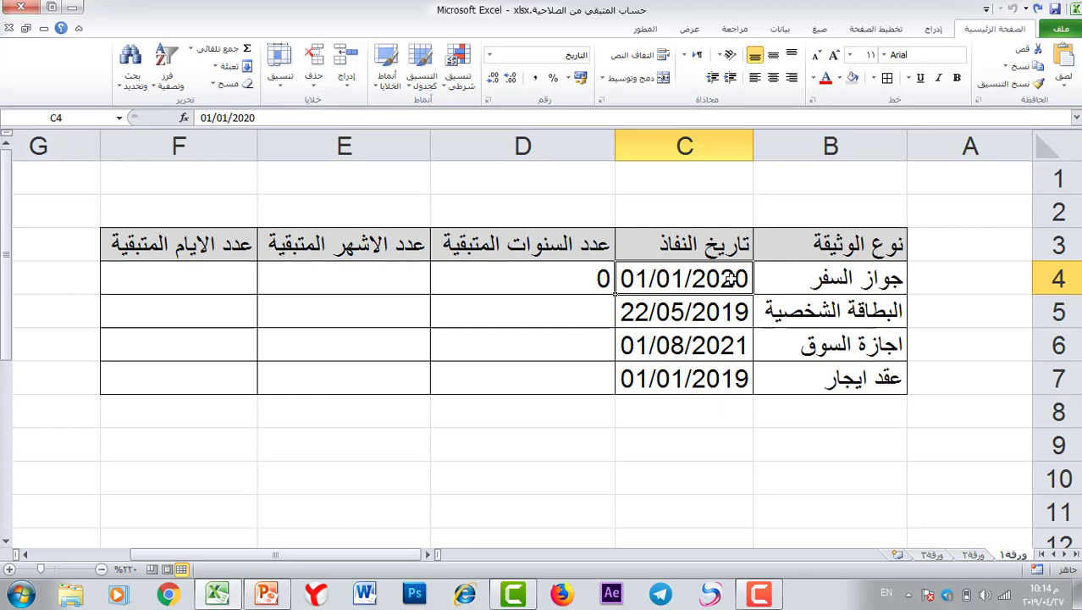
{"action": "left_click", "coordinate": [569, 283]}
{"action": "left_click_drag", "start_coordinate": [430, 294], "coordinate": [446, 385]}
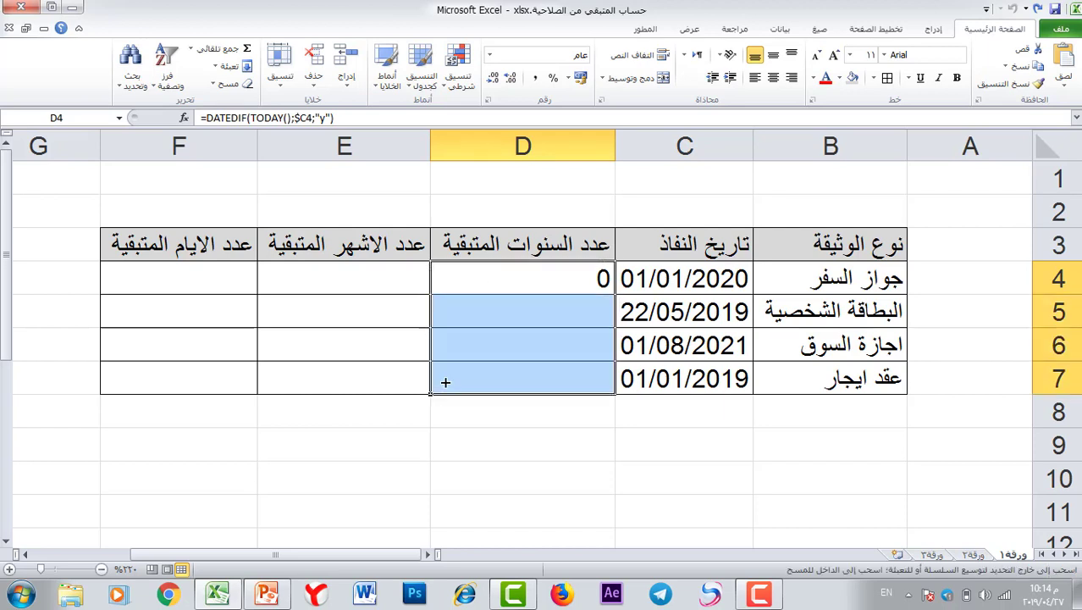
{"action": "left_click", "coordinate": [542, 379]}
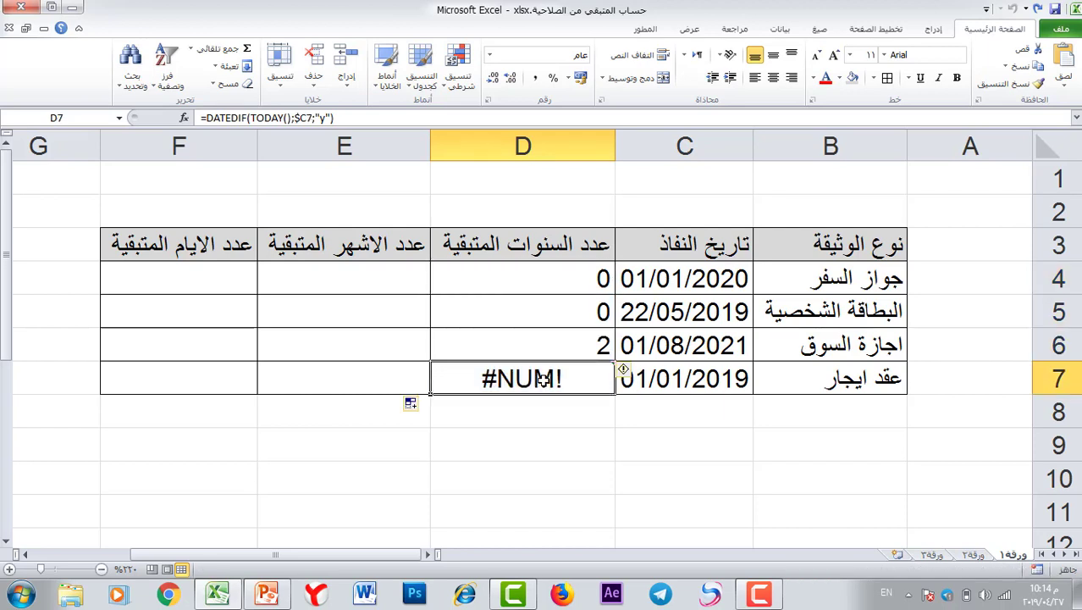
{"action": "left_click", "coordinate": [697, 390]}
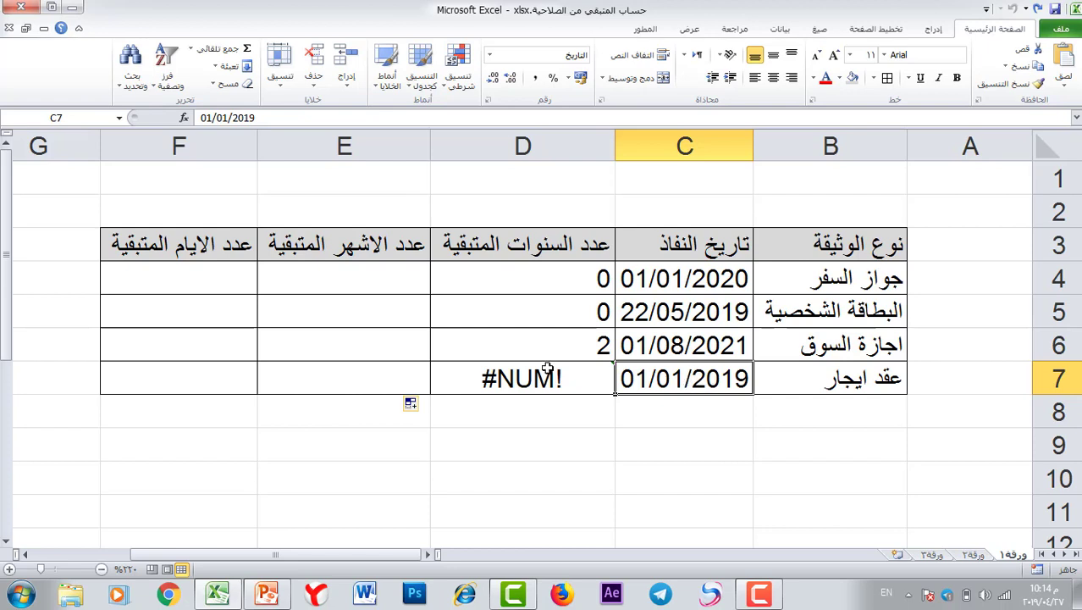
Begin a DATEDIF formula in E4 for the passport's remaining months, using TODAY() as the start date.
{"action": "left_click", "coordinate": [355, 278]}
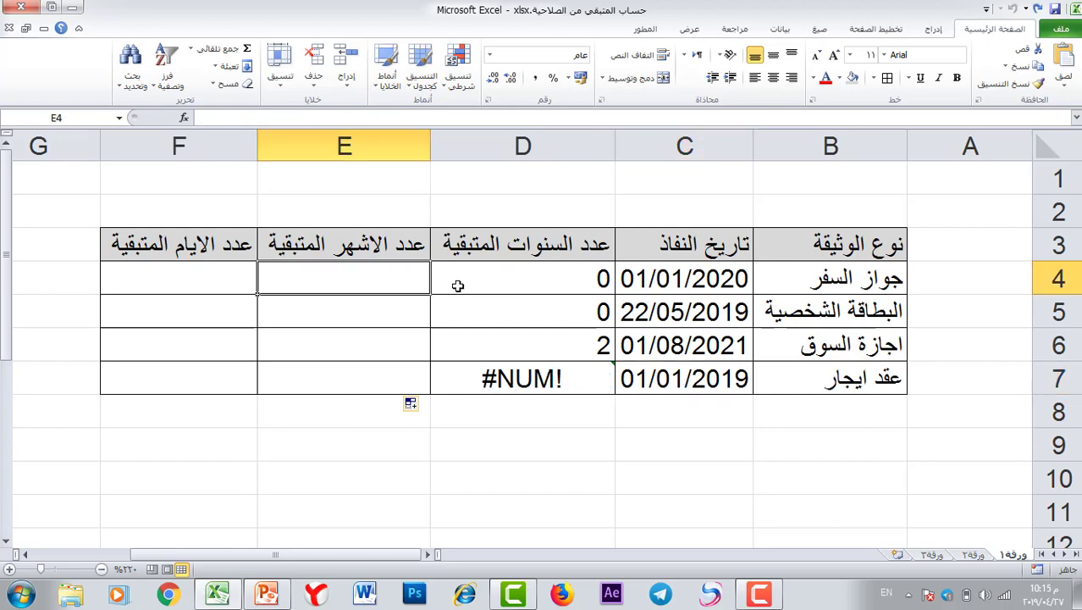
{"action": "left_click", "coordinate": [225, 118]}
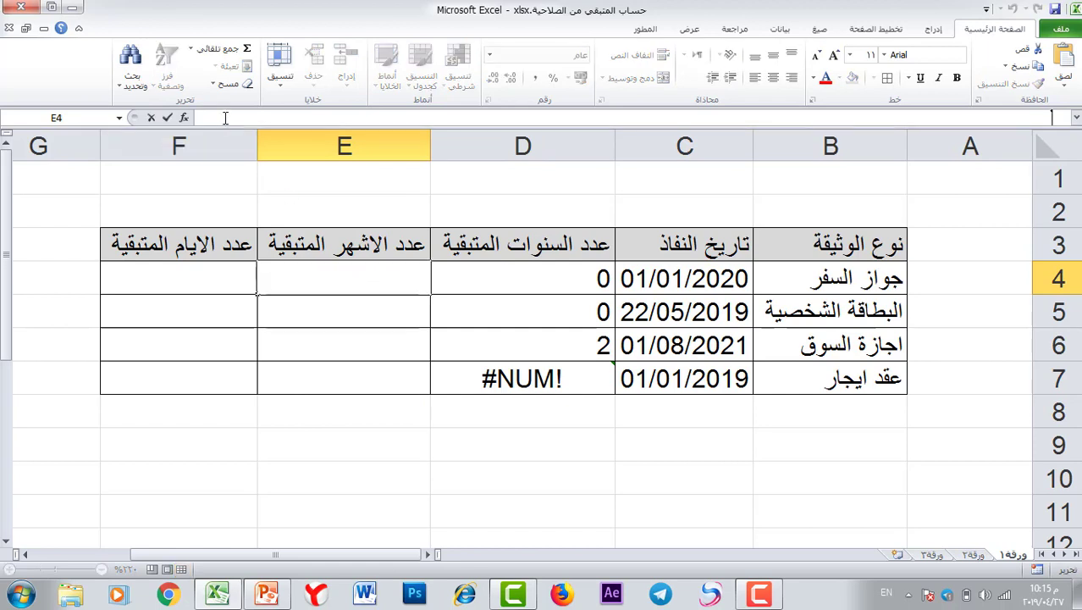
{"action": "type", "text": "="}
{"action": "key", "text": "alt+shift"}
{"action": "type", "text": "dat"}
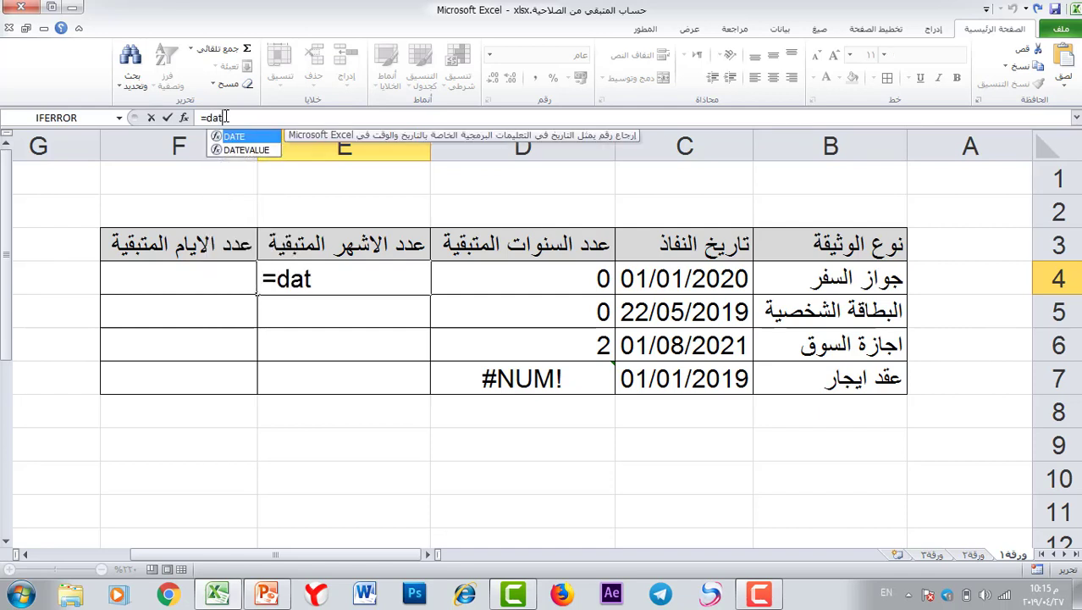
{"action": "type", "text": "edif"}
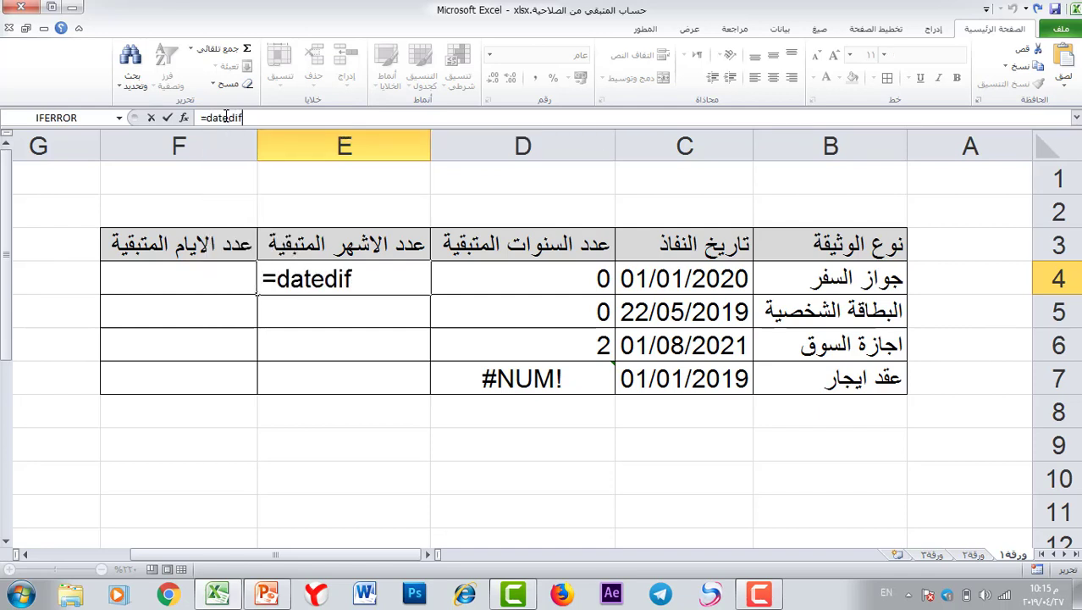
{"action": "type", "text": "("}
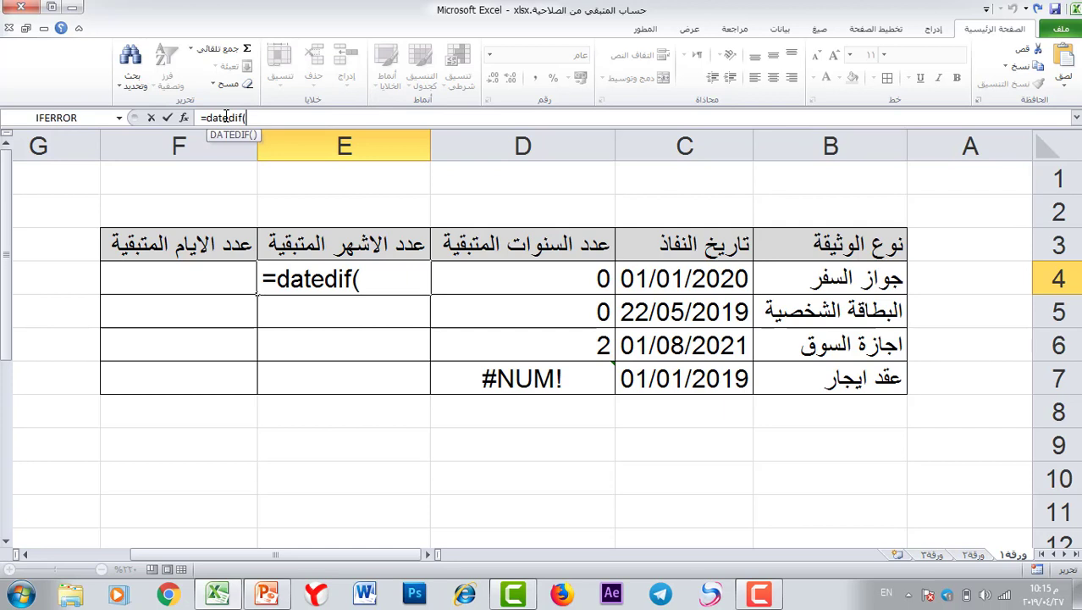
{"action": "type", "text": "to"}
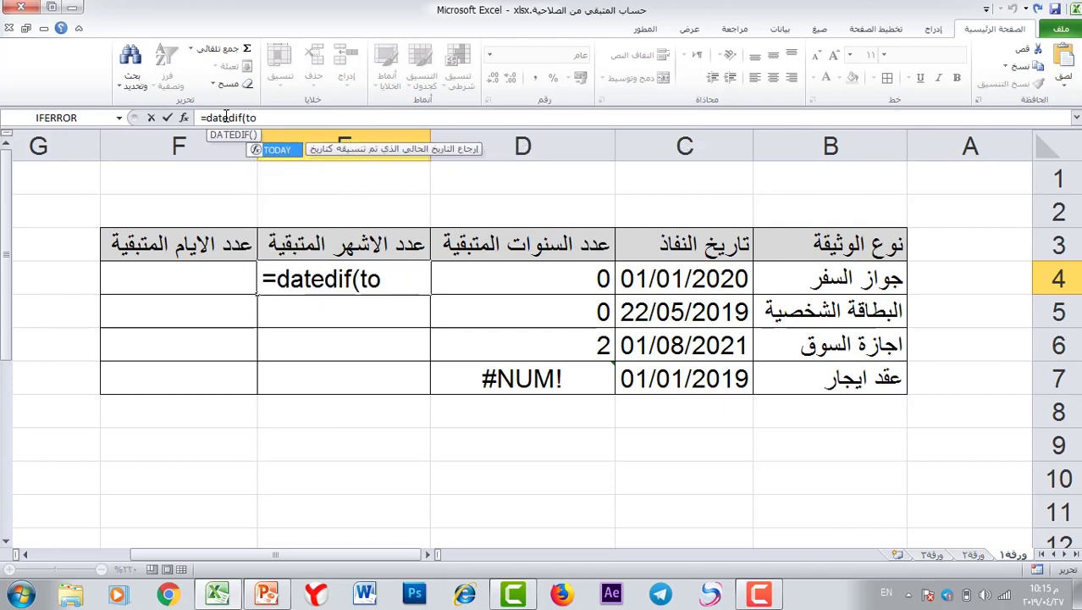
{"action": "key", "text": "Tab"}
{"action": "type", "text": ")"}
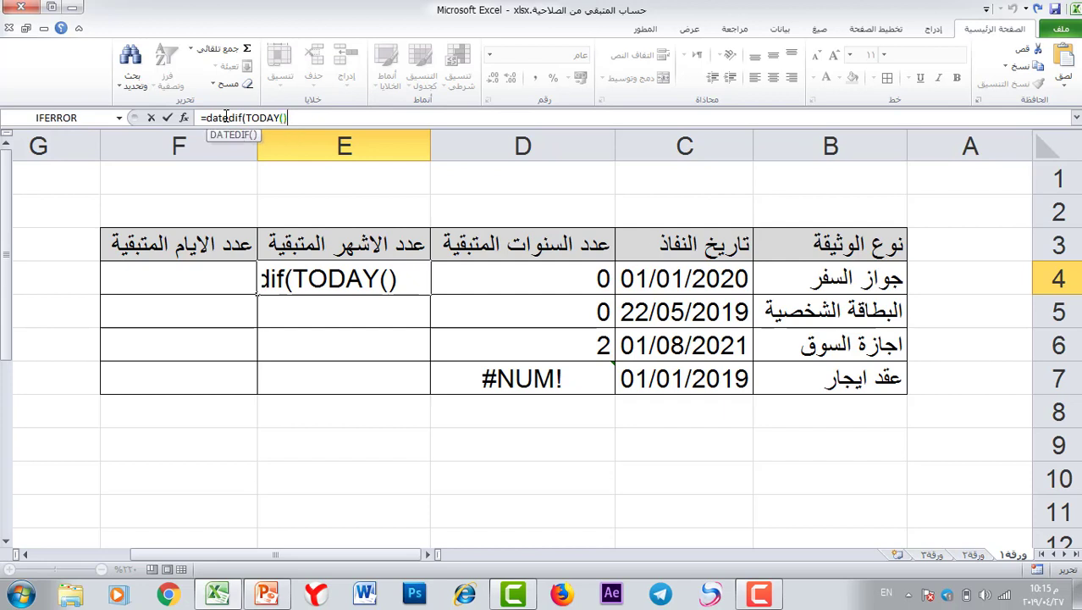
Complete the E4 formula with the column-locked reference $C4 as the end date and "m" as the unit.
{"action": "left_click", "coordinate": [687, 277]}
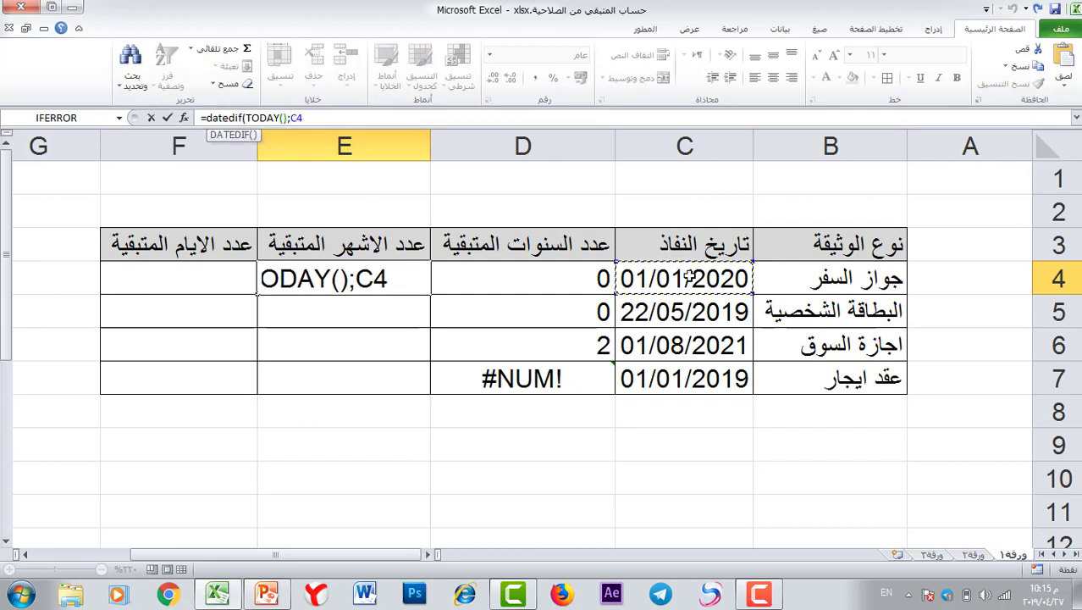
{"action": "key", "text": "F4"}
{"action": "key", "text": "F4"}
{"action": "key", "text": "F4"}
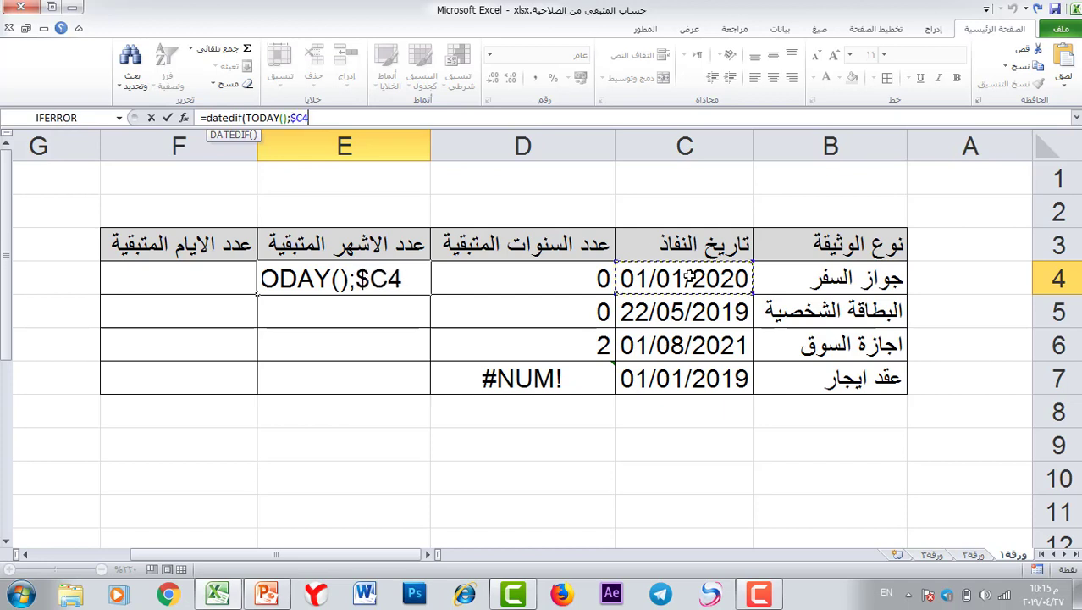
{"action": "type", "text": ";"}
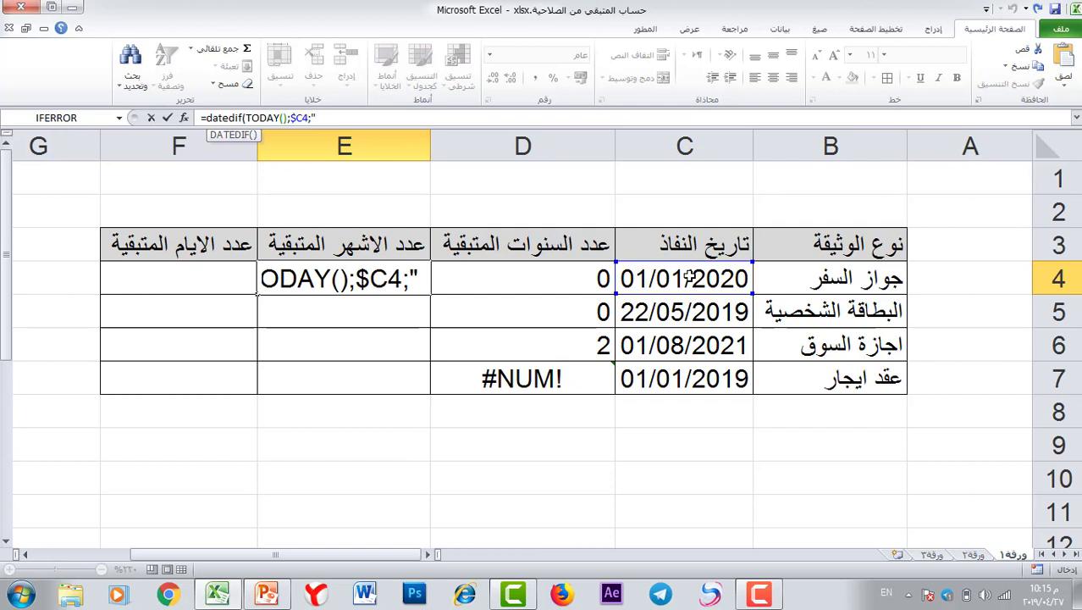
{"action": "type", "text": "\"m"}
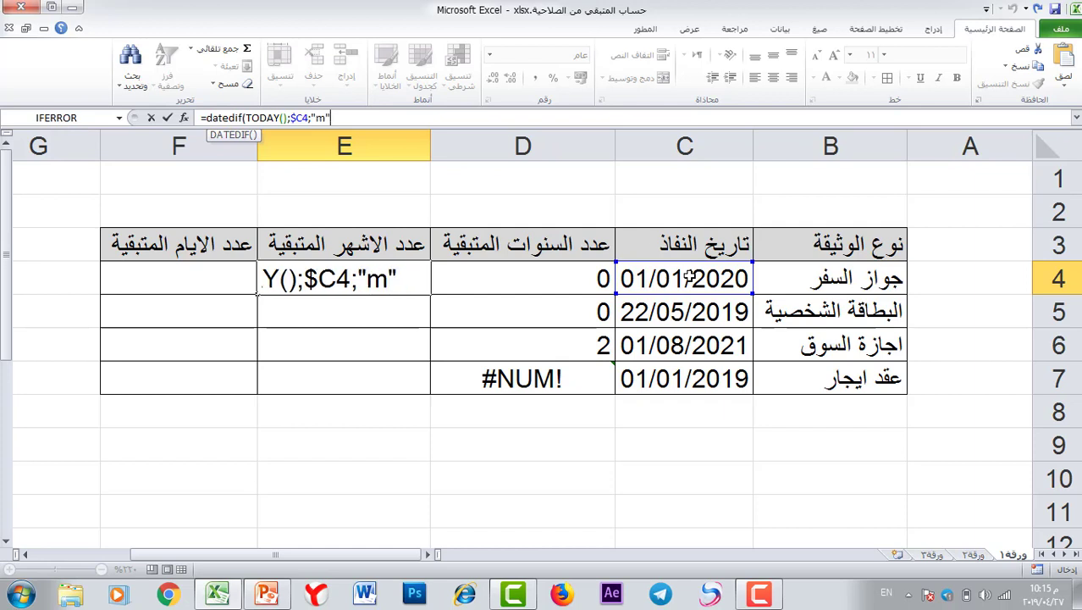
{"action": "type", "text": "\")"}
{"action": "key", "text": "Return"}
Fill the remaining-months formula from E4 down to E7 and check the rental contract's result against its expiry date.
{"action": "left_click", "coordinate": [362, 280]}
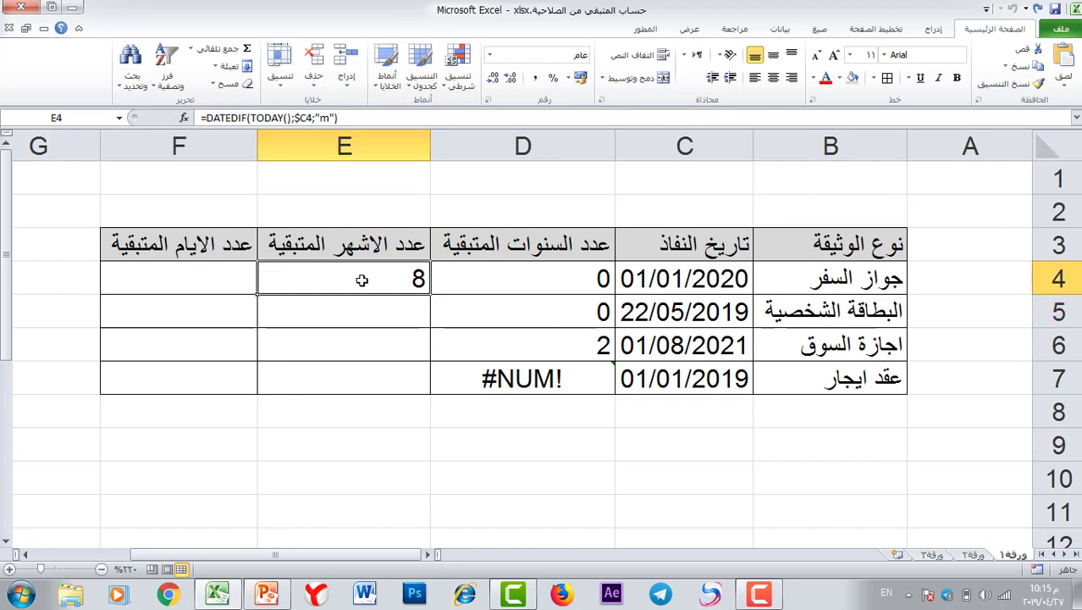
{"action": "left_click_drag", "start_coordinate": [260, 294], "coordinate": [292, 388]}
{"action": "left_click", "coordinate": [362, 370]}
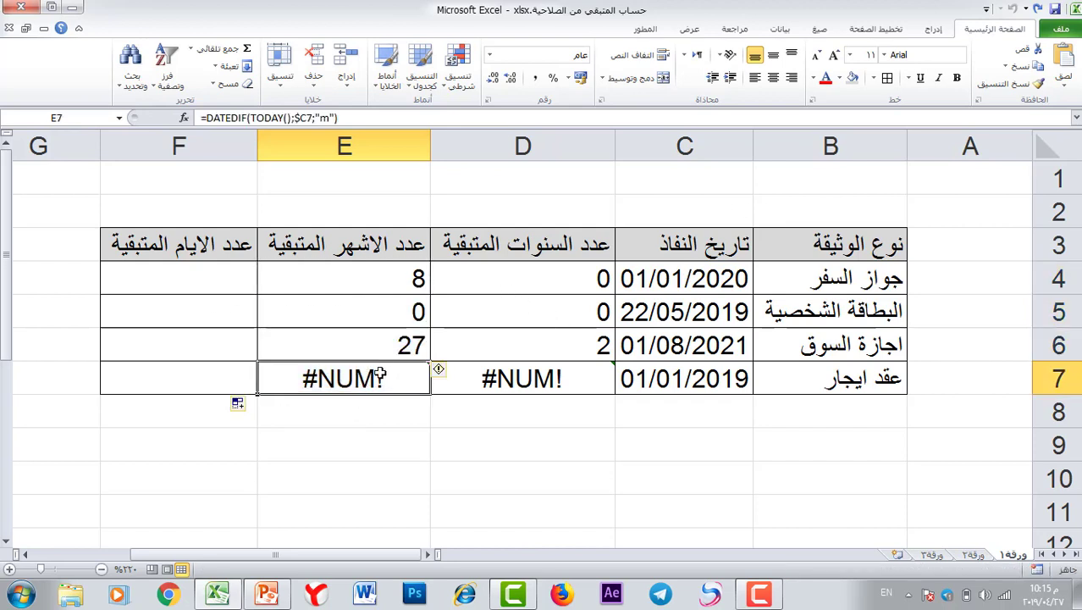
{"action": "left_click", "coordinate": [730, 381]}
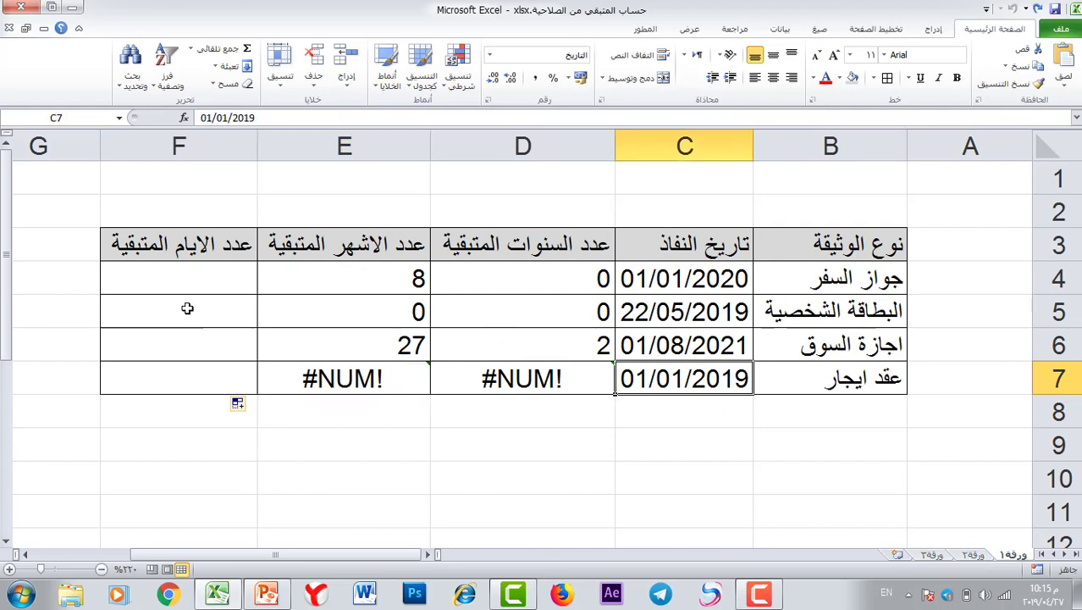
Begin a DATEDIF formula in F4 for the passport's remaining days, using TODAY() as the start date.
{"action": "left_click", "coordinate": [187, 280]}
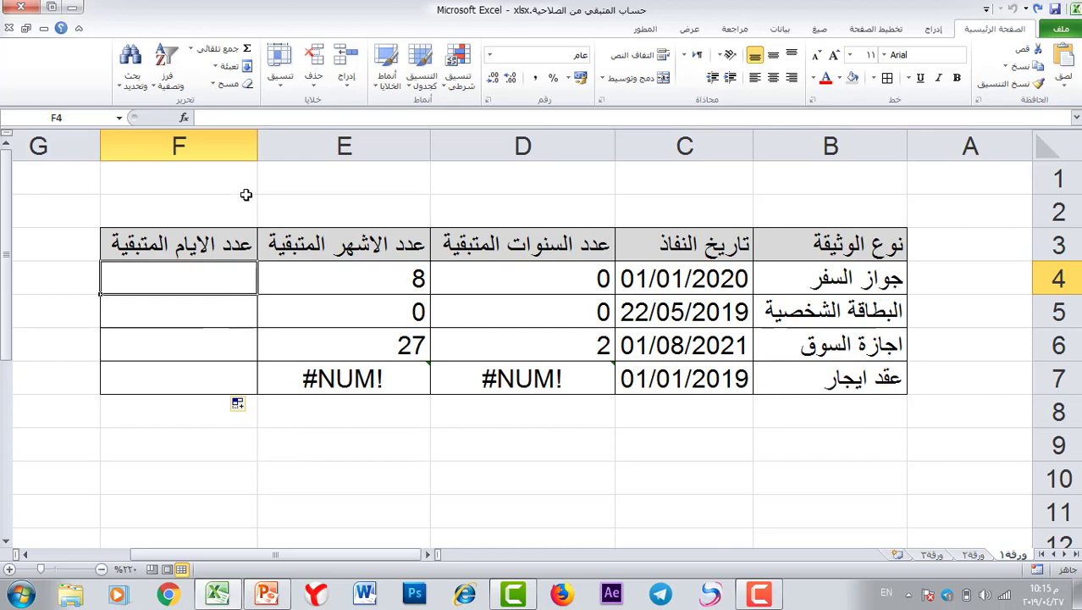
{"action": "left_click", "coordinate": [212, 118]}
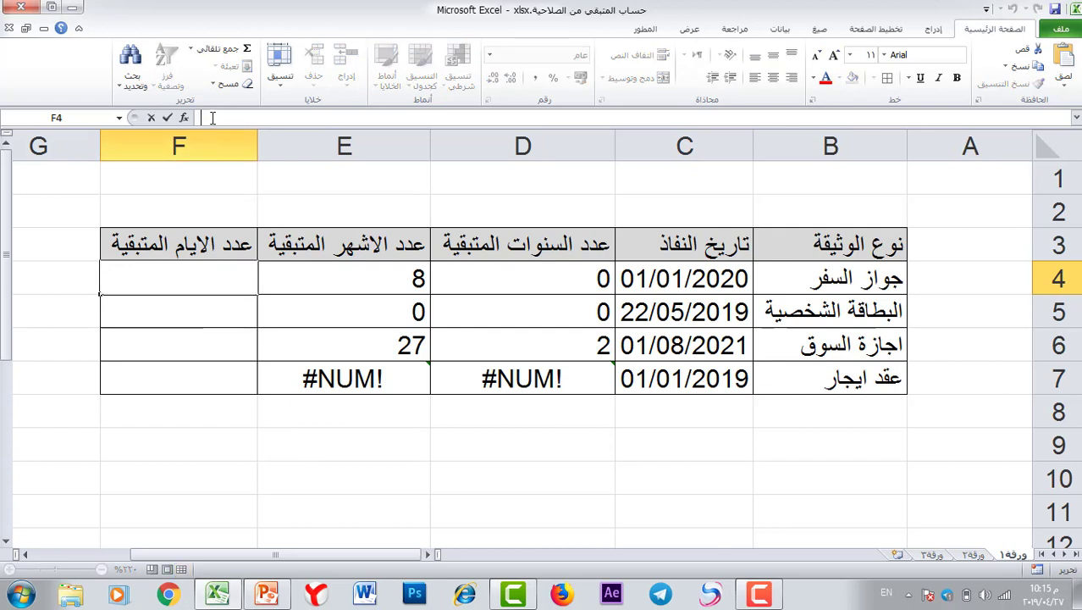
{"action": "type", "text": "="}
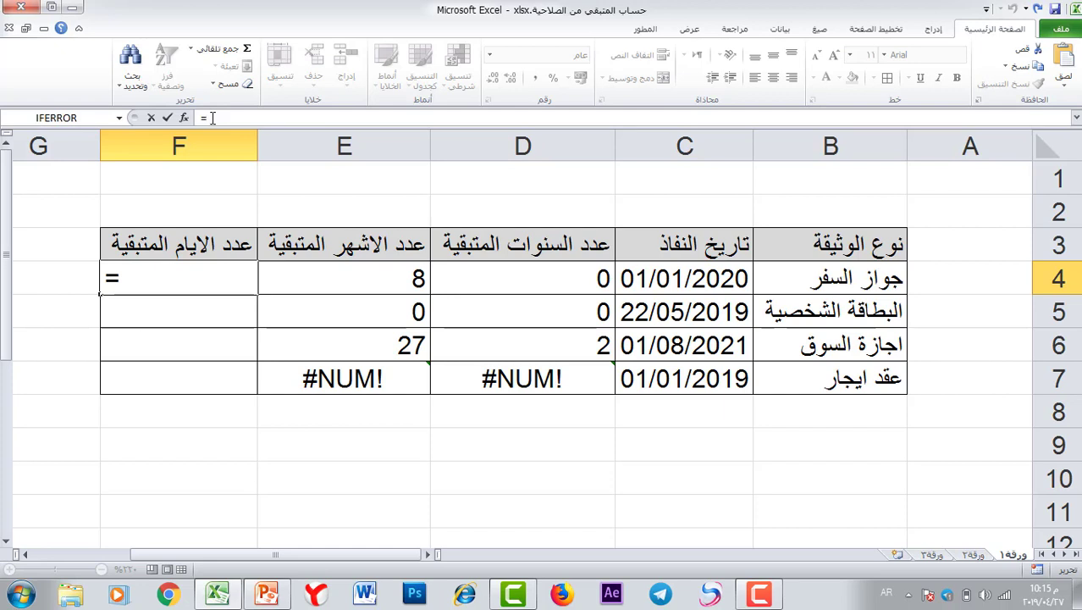
{"action": "type", "text": "d"}
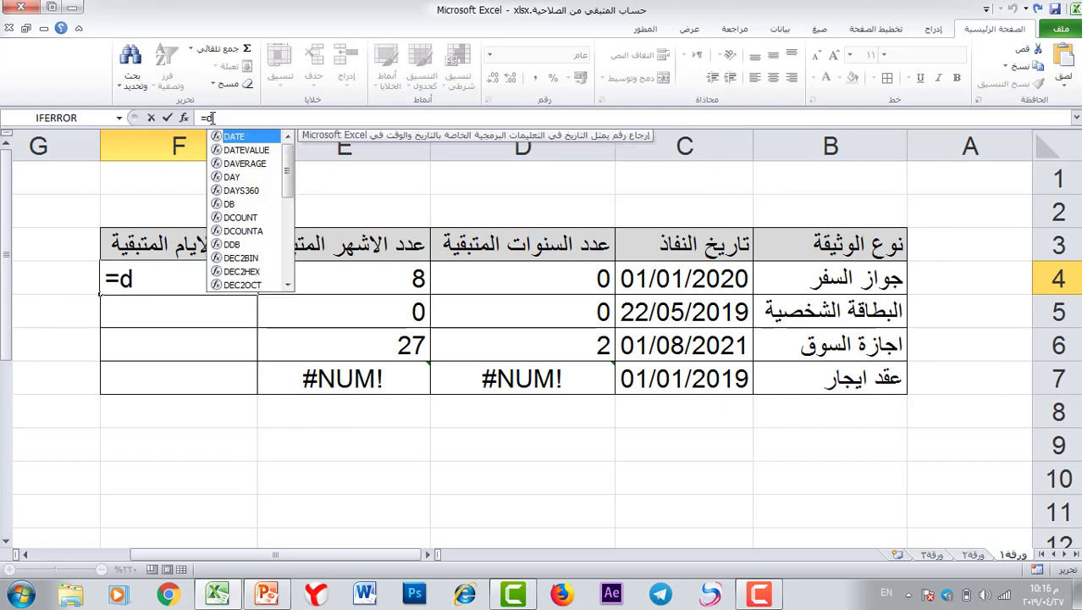
{"action": "type", "text": "ate"}
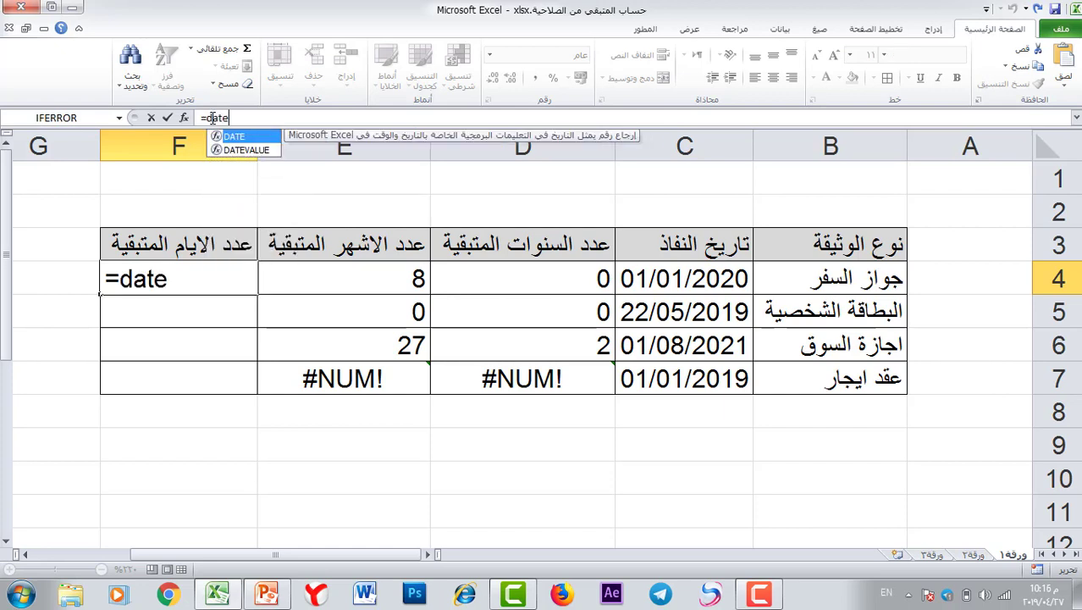
{"action": "type", "text": "dif("}
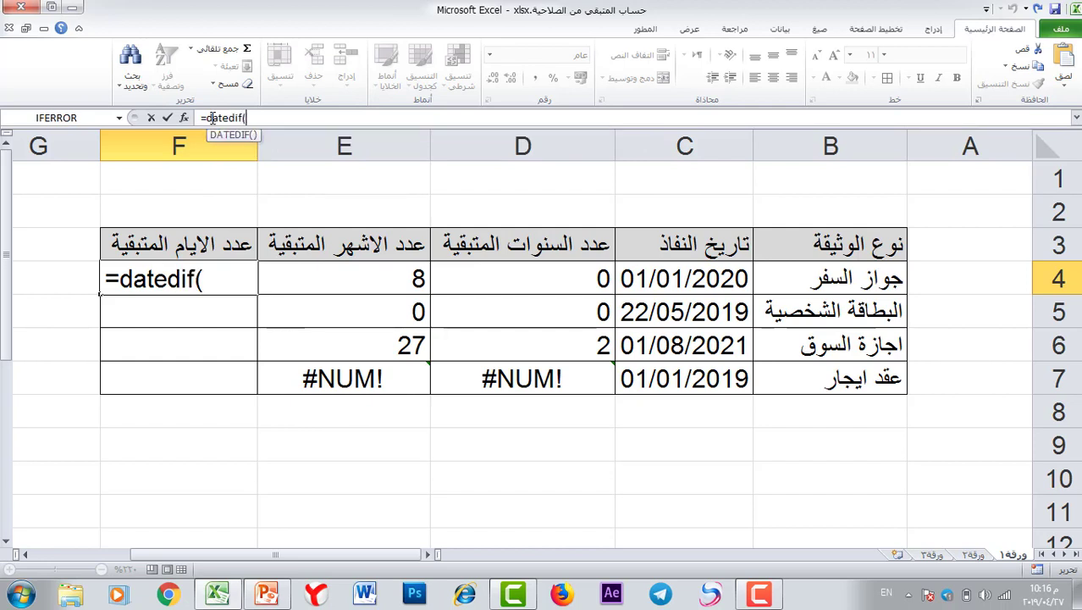
{"action": "type", "text": "to"}
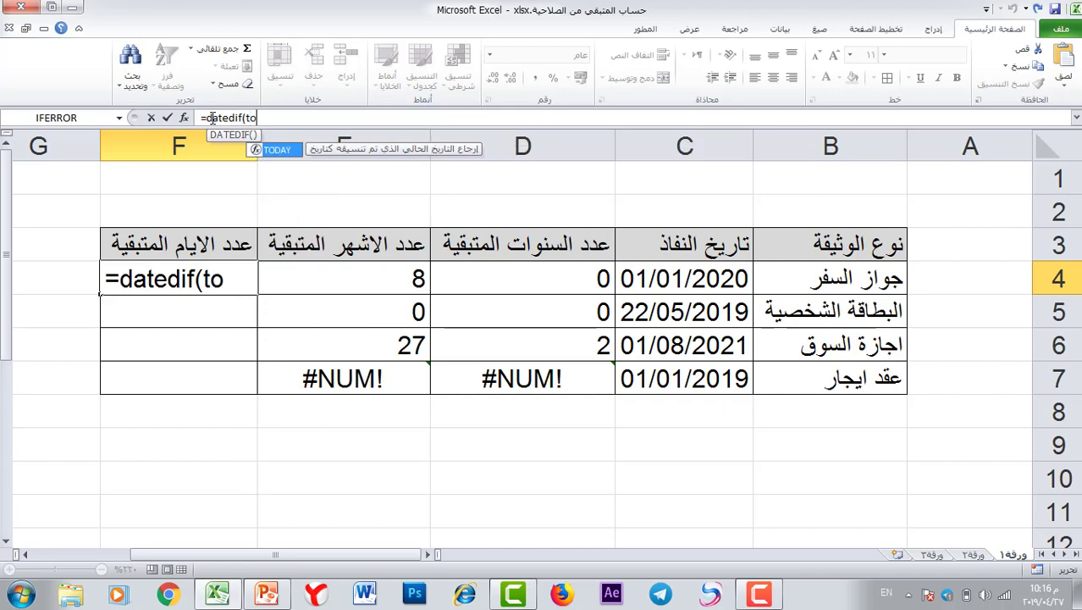
{"action": "key", "text": "Tab"}
{"action": "type", "text": ")"}
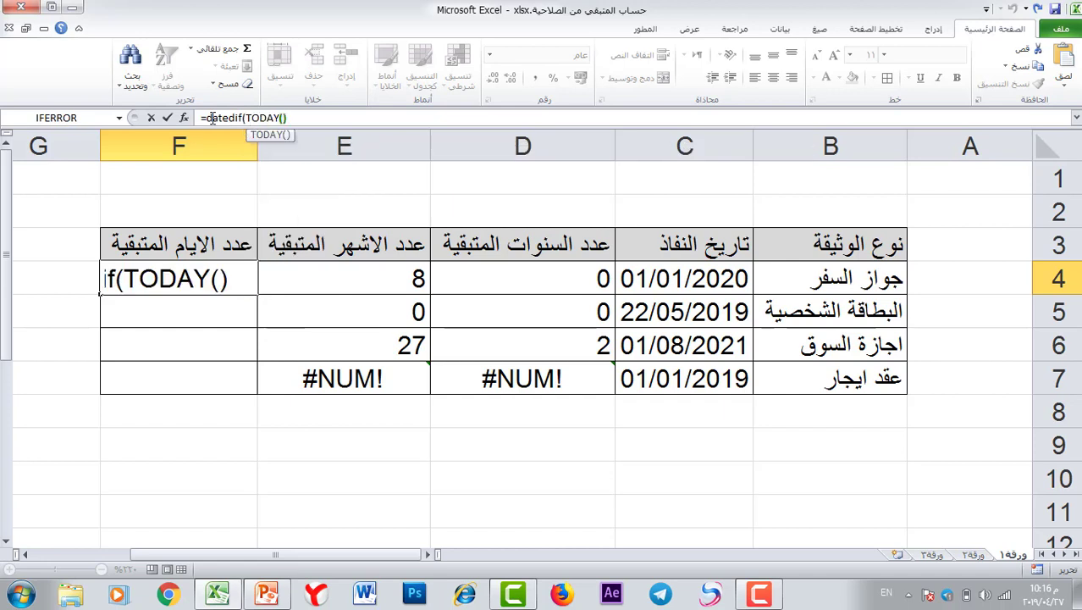
{"action": "type", "text": ";"}
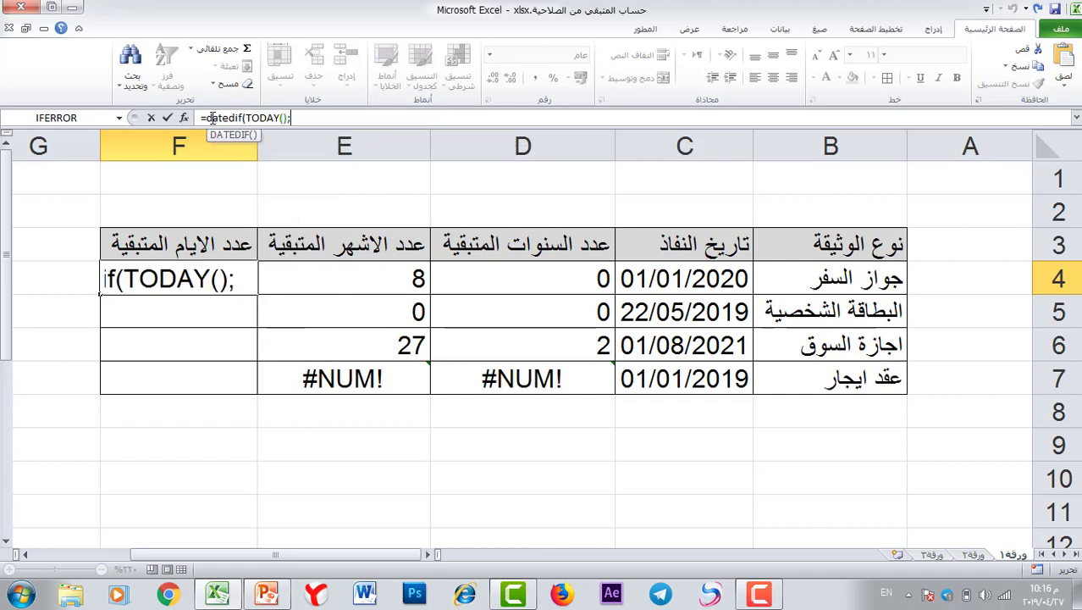
Complete the F4 formula with the column-locked reference $C4 as the end date and "d" as the unit.
{"action": "left_click", "coordinate": [690, 271]}
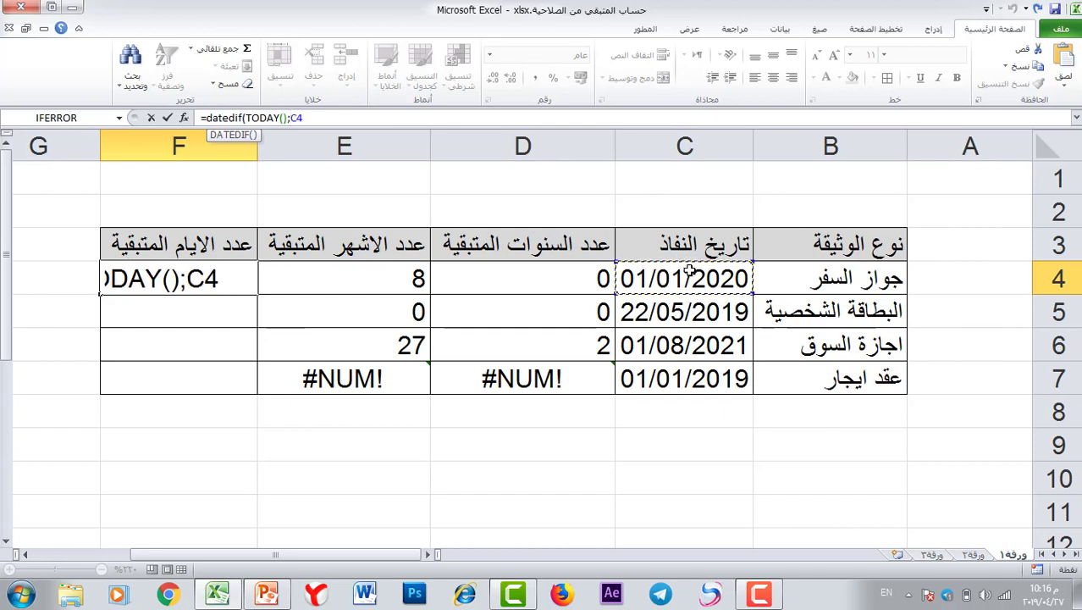
{"action": "key", "text": "F4"}
{"action": "key", "text": "F4"}
{"action": "key", "text": "F4"}
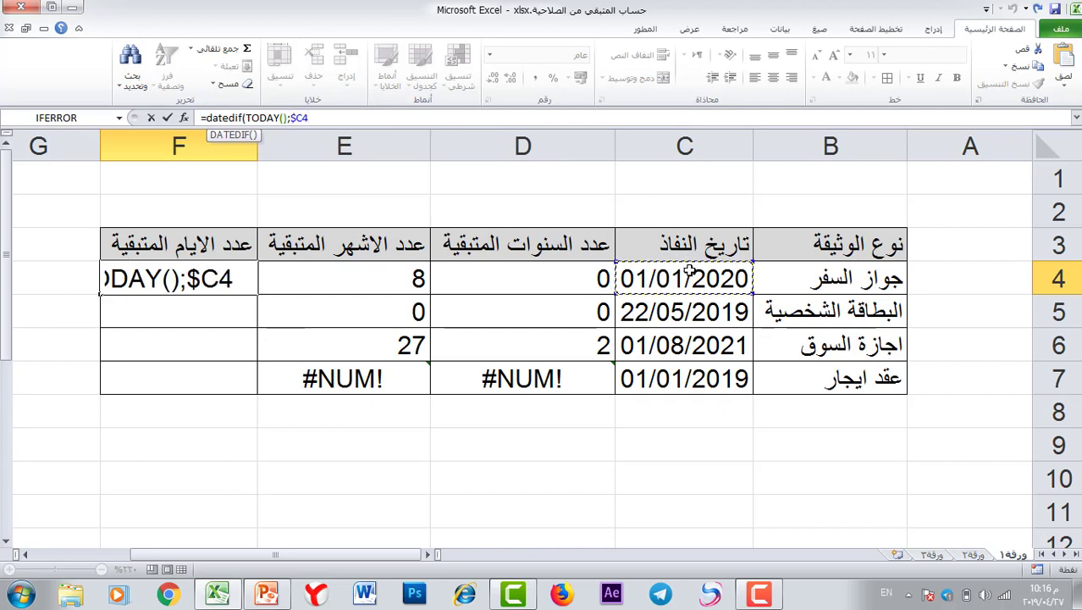
{"action": "type", "text": ";\"d"}
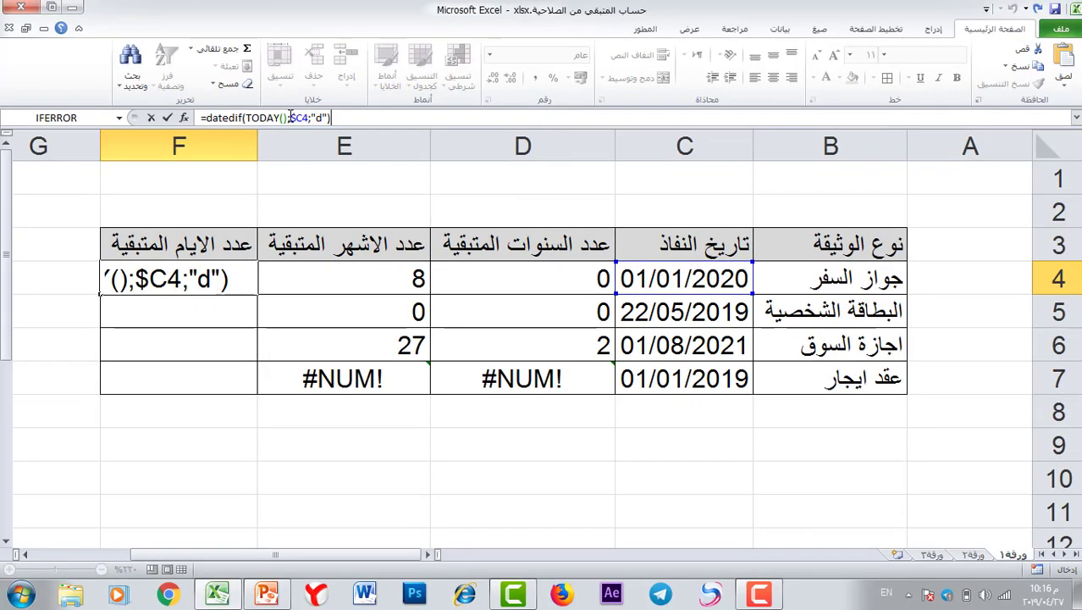
{"action": "key", "text": "Return"}
Fill the remaining-days formula from F4 down to F7 and compare the rental contract's result with its expiry date.
{"action": "left_click", "coordinate": [190, 271]}
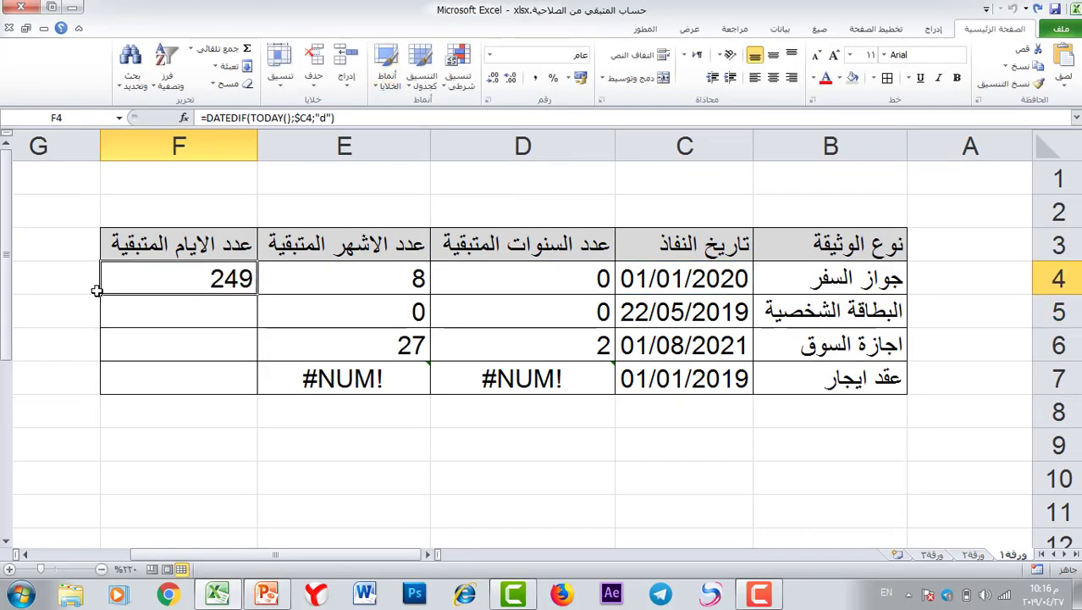
{"action": "left_click_drag", "start_coordinate": [98, 295], "coordinate": [129, 385]}
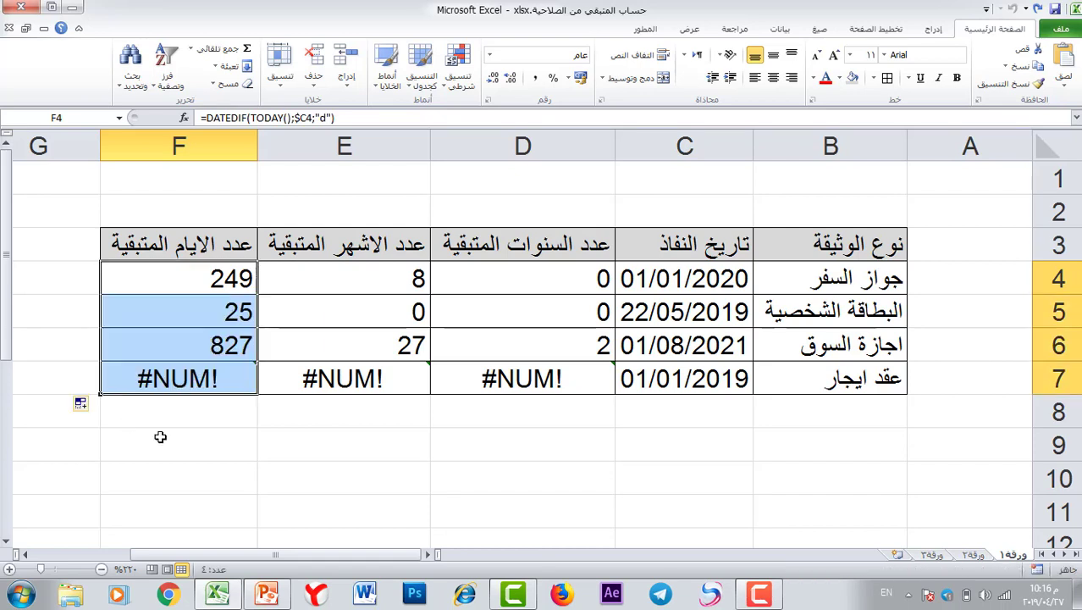
{"action": "left_click", "coordinate": [145, 443]}
{"action": "left_click", "coordinate": [196, 386]}
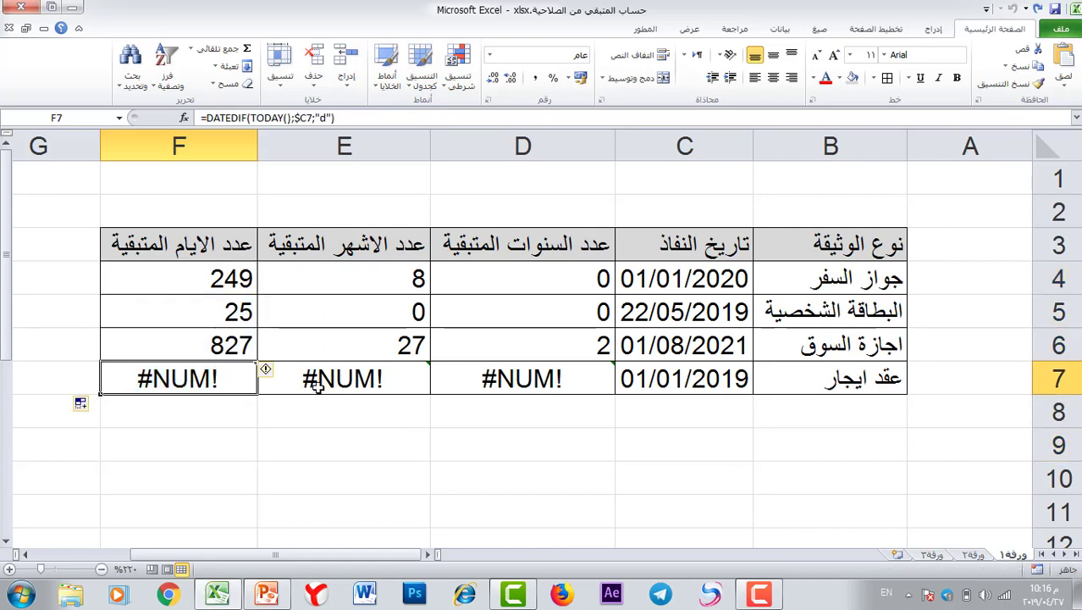
{"action": "left_click", "coordinate": [718, 381]}
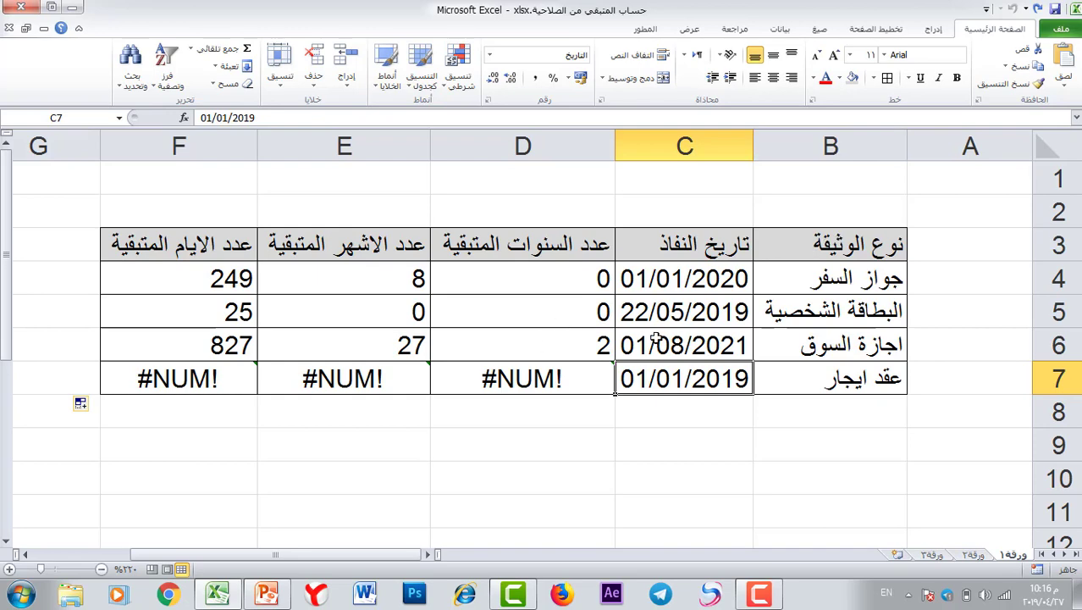
Cut the DATEDIF expression out of D4, remove the remaining equals sign and leave the cell empty.
{"action": "left_click", "coordinate": [684, 275]}
{"action": "left_click", "coordinate": [521, 272]}
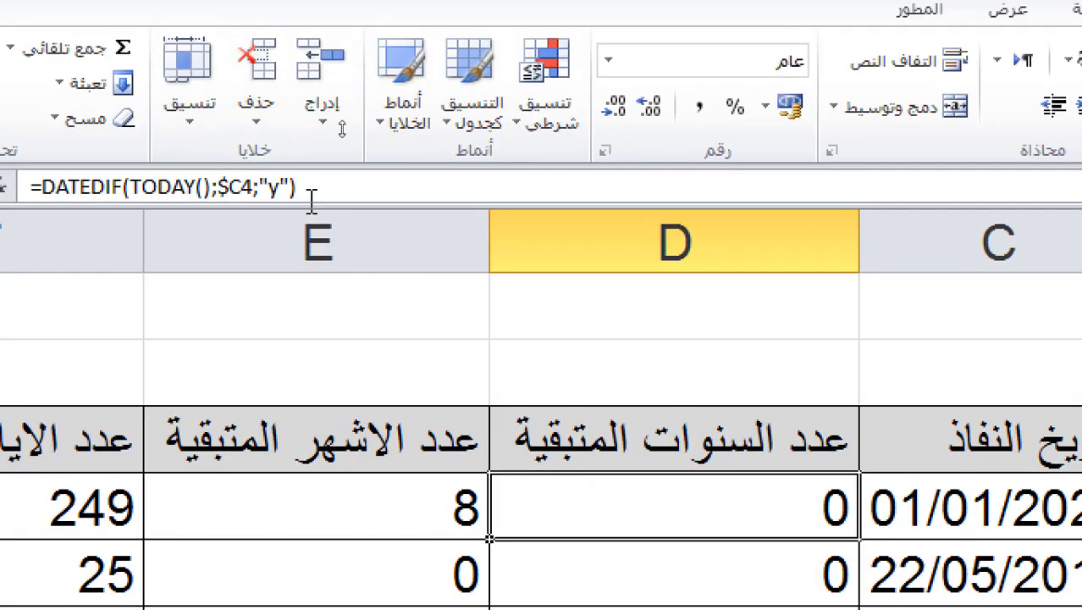
{"action": "left_click", "coordinate": [366, 119]}
{"action": "left_click_drag", "start_coordinate": [394, 186], "coordinate": [129, 186]}
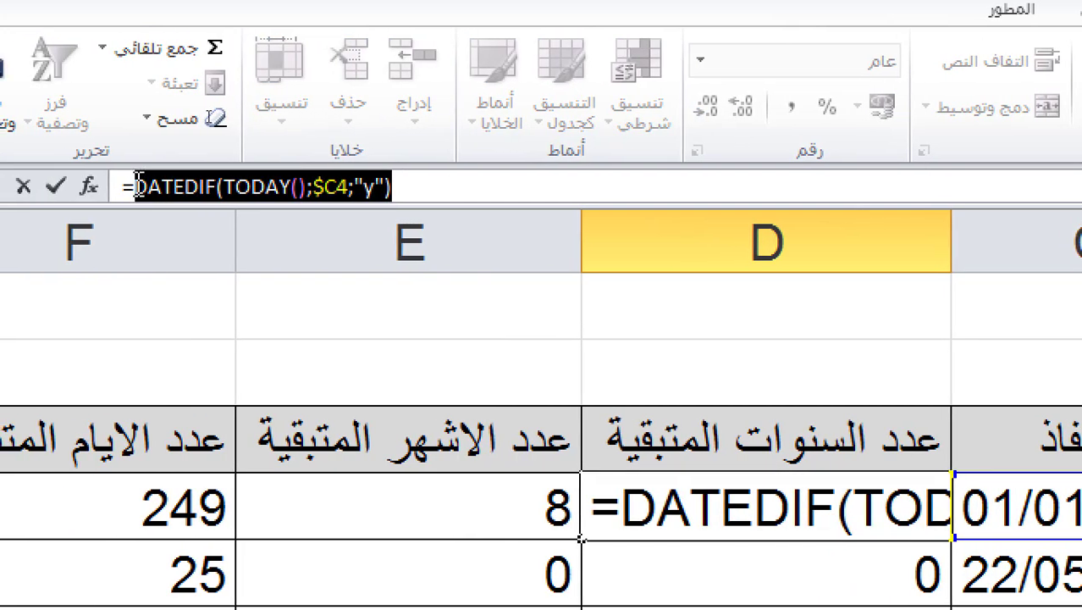
{"action": "right_click", "coordinate": [158, 188]}
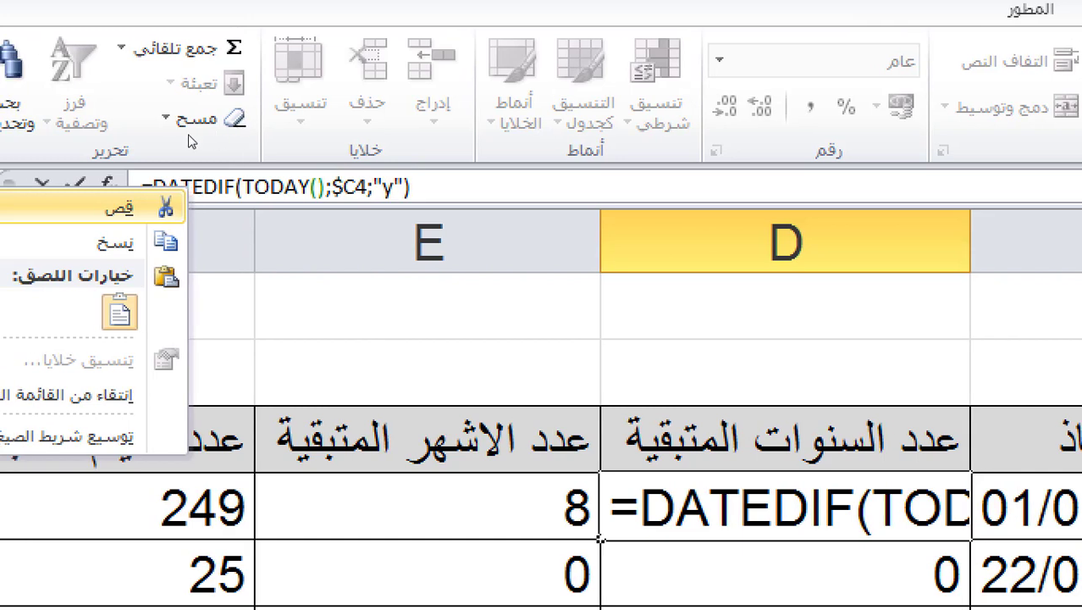
{"action": "left_click", "coordinate": [152, 209]}
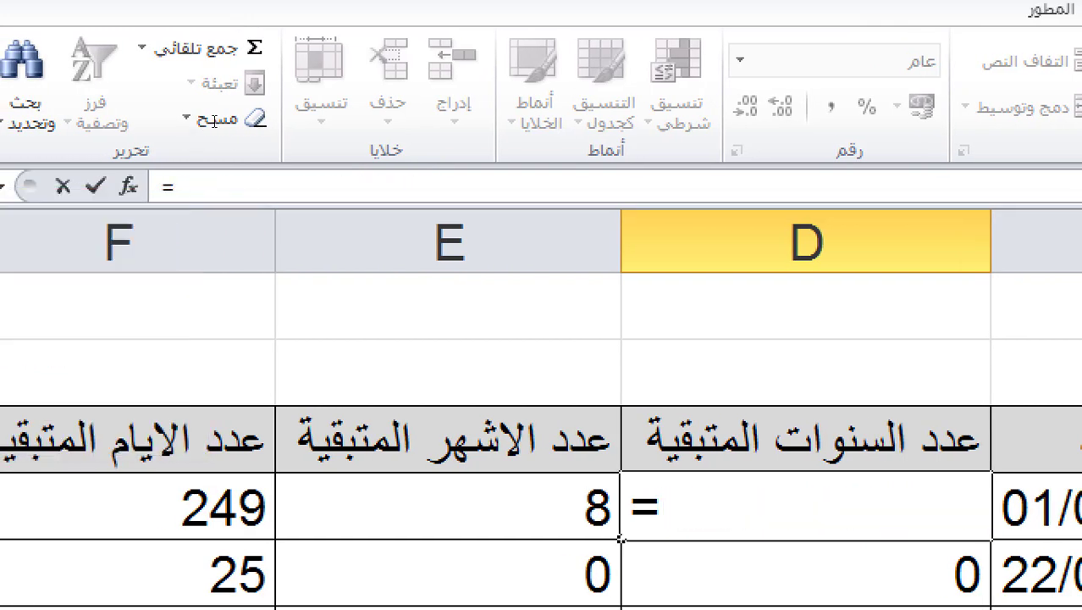
{"action": "key", "text": "BackSpace"}
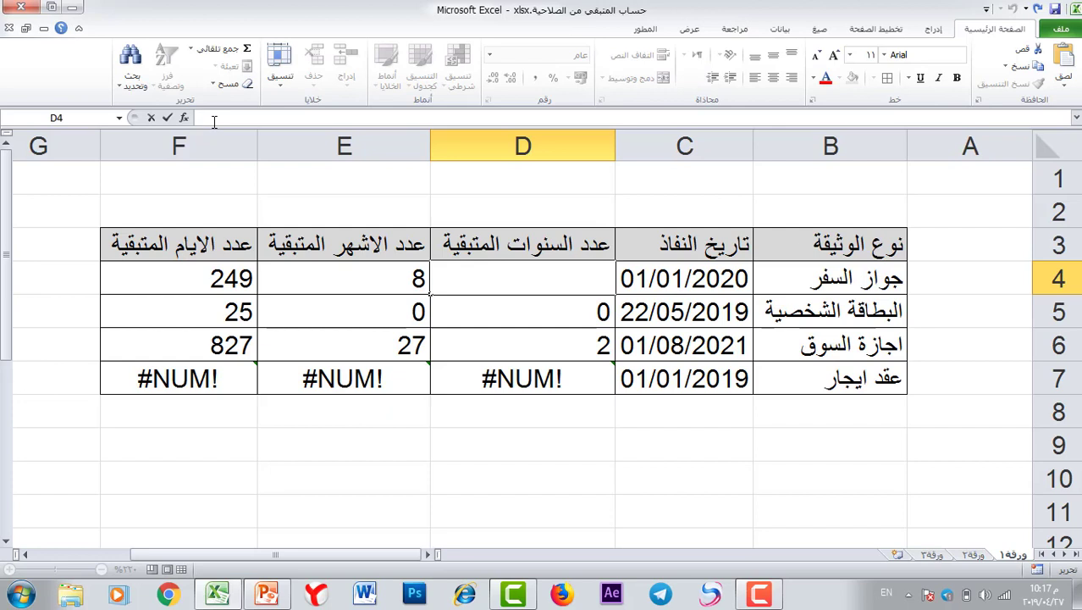
{"action": "key", "text": "Return"}
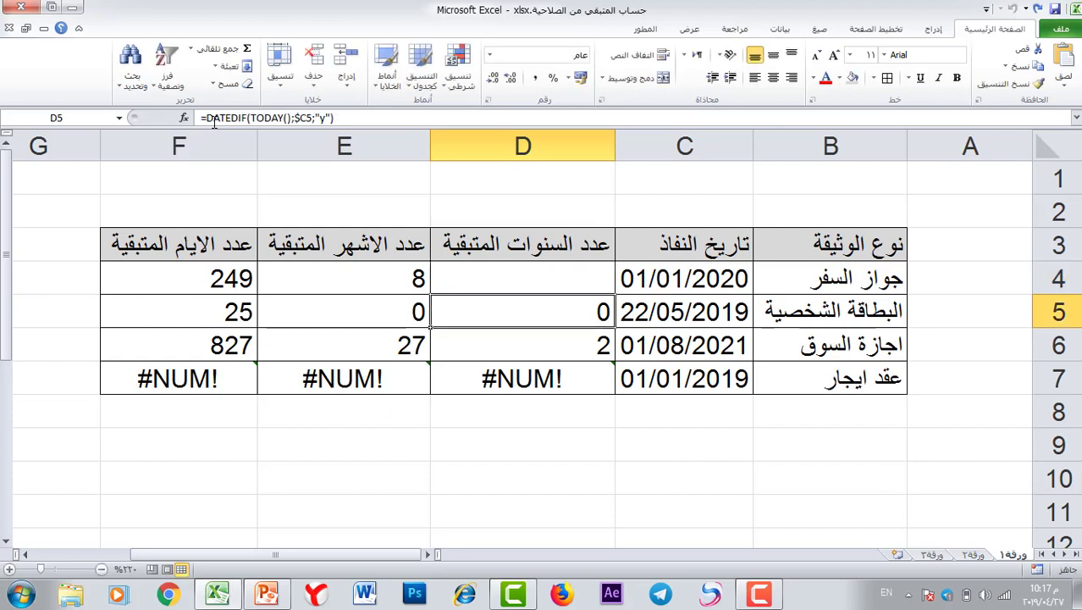
Insert the logical function IFERROR in D4 and paste the cut DATEDIF(TODAY();$C4;"y") expression as its Value argument.
{"action": "left_click", "coordinate": [599, 276]}
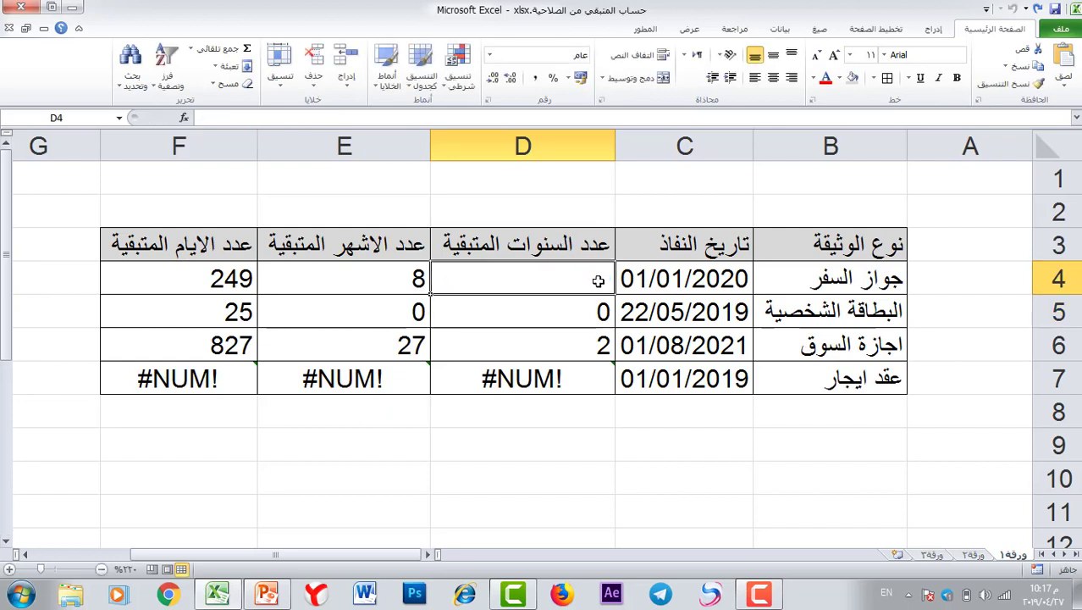
{"action": "left_click", "coordinate": [819, 29]}
{"action": "left_click", "coordinate": [880, 66]}
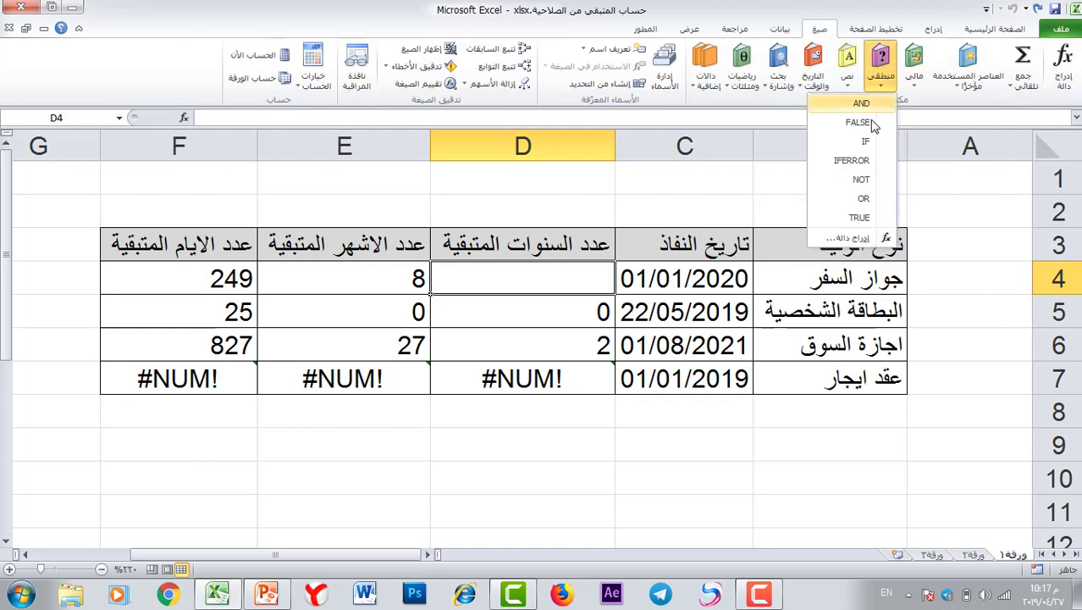
{"action": "left_click", "coordinate": [869, 160]}
{"action": "left_click_drag", "start_coordinate": [529, 108], "coordinate": [520, 18]}
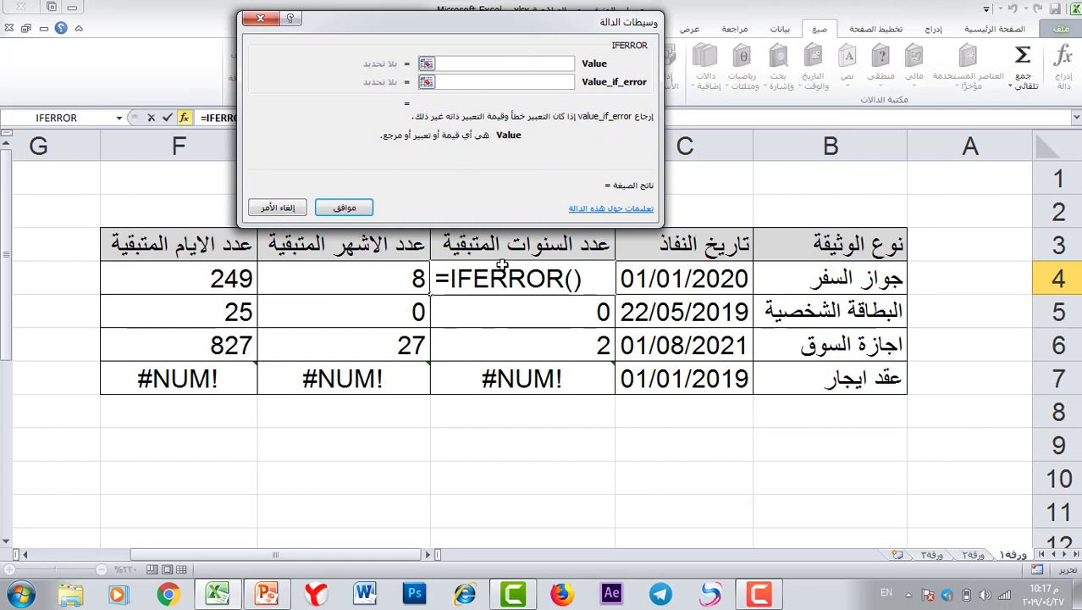
{"action": "right_click", "coordinate": [455, 61]}
{"action": "left_click", "coordinate": [456, 113]}
Set Value_if_error in D4 to the text منتهي الصلاحية and fill the formula down to D7.
{"action": "left_click", "coordinate": [471, 85]}
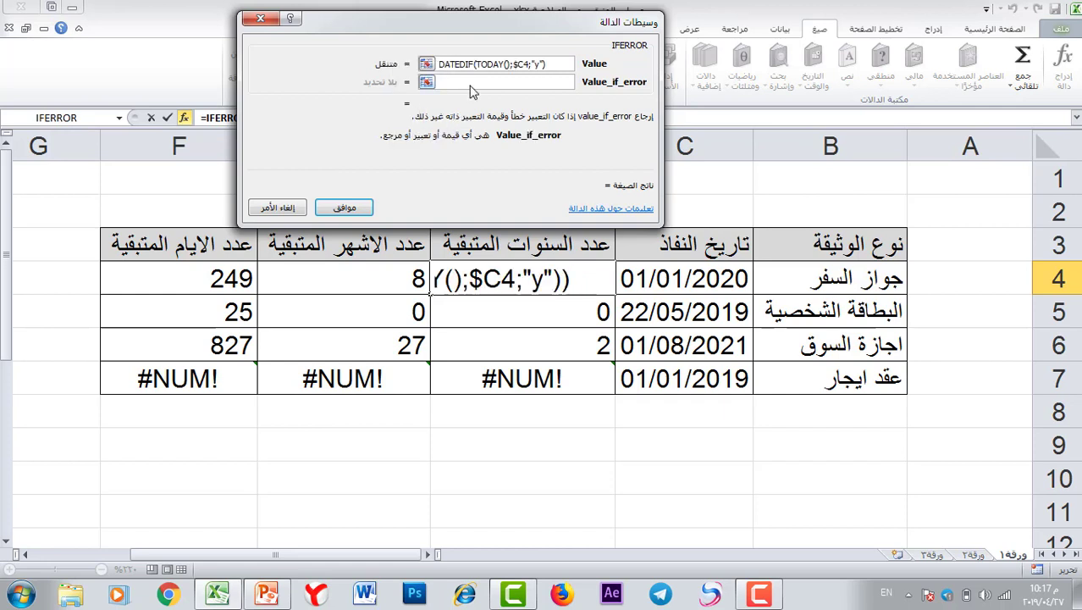
{"action": "type", "text": "lkjid"}
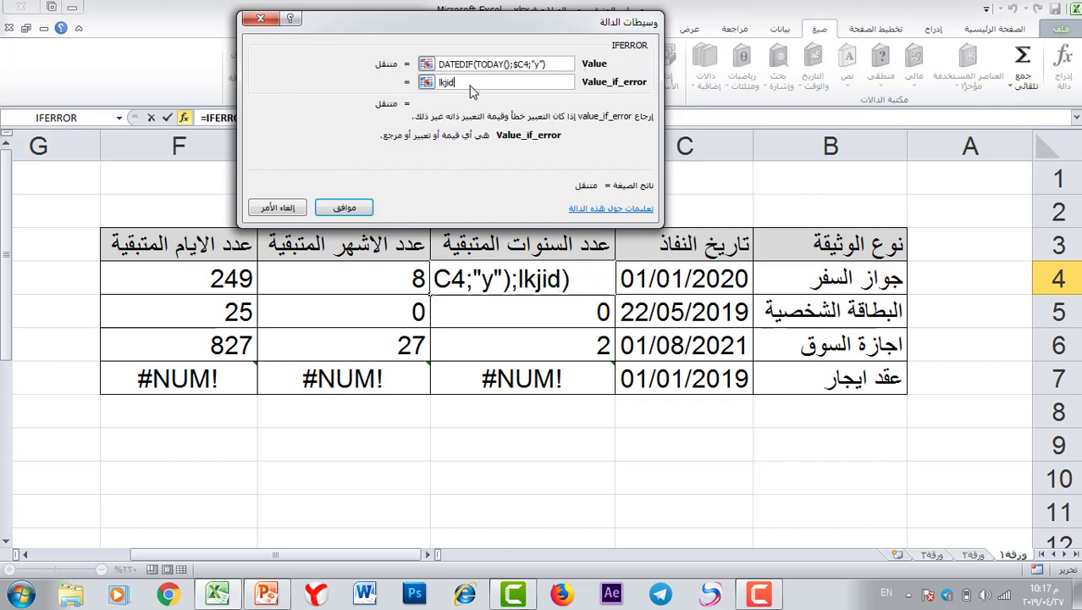
{"action": "key", "text": "BackSpace"}
{"action": "key", "text": "BackSpace"}
{"action": "key", "text": "BackSpace"}
{"action": "key", "text": "BackSpace"}
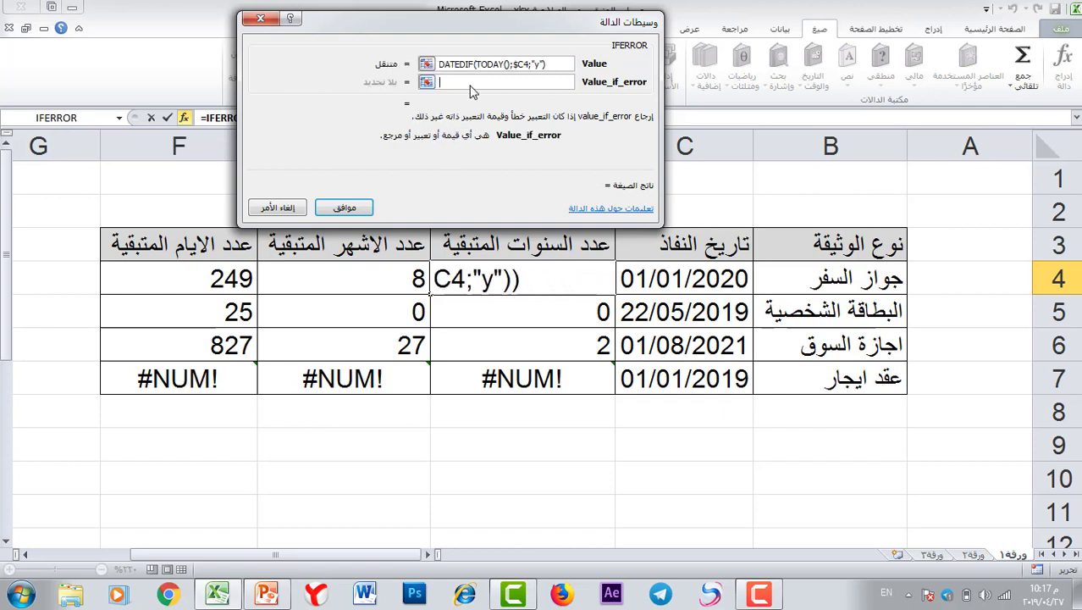
{"action": "type", "text": "منتهي"}
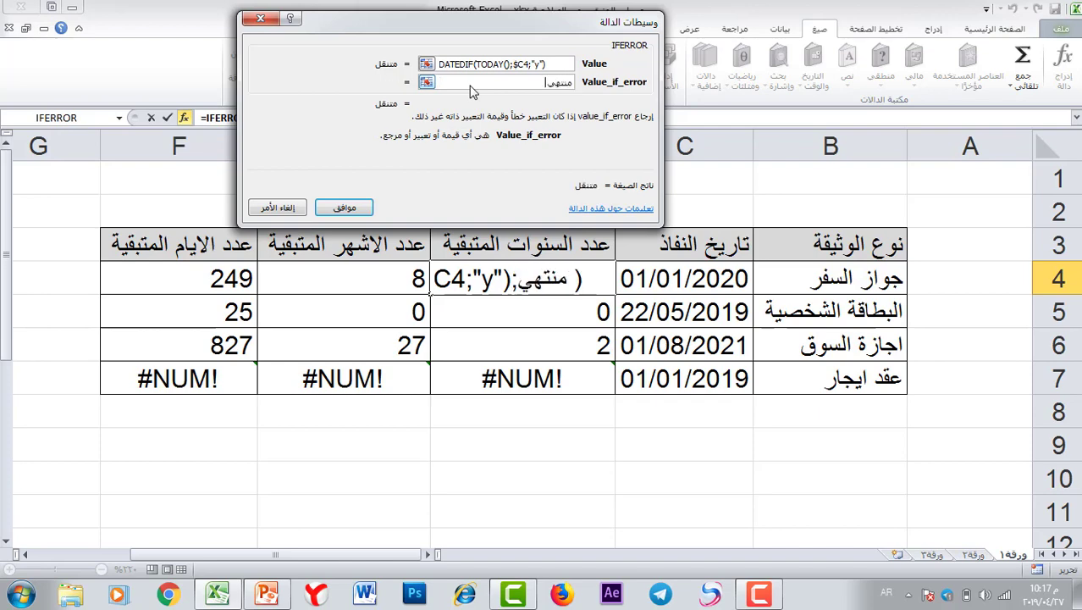
{"action": "type", "text": " الصلاحية"}
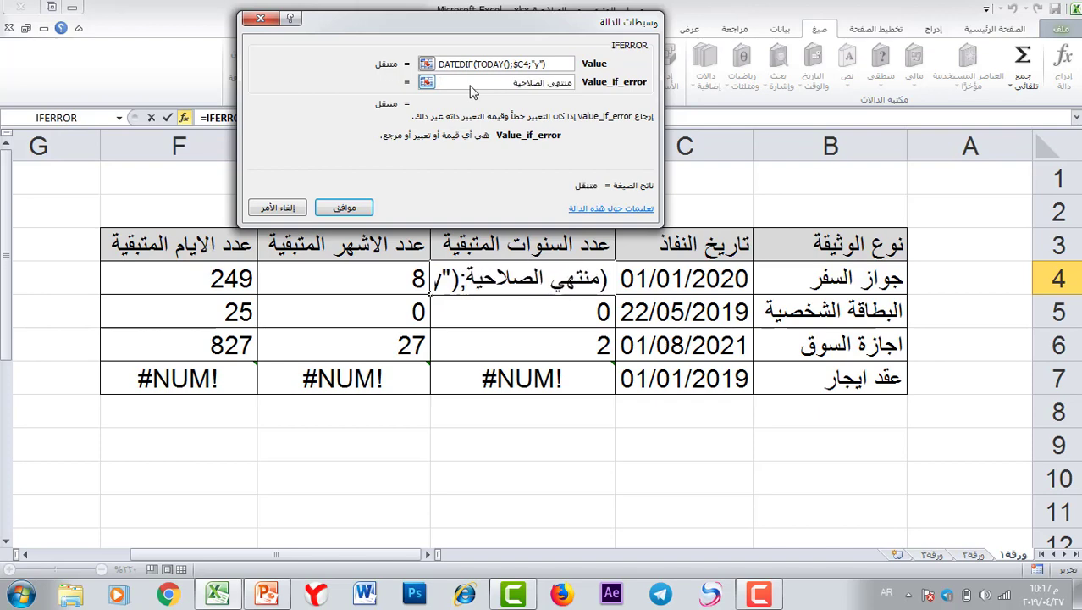
{"action": "left_click", "coordinate": [344, 207]}
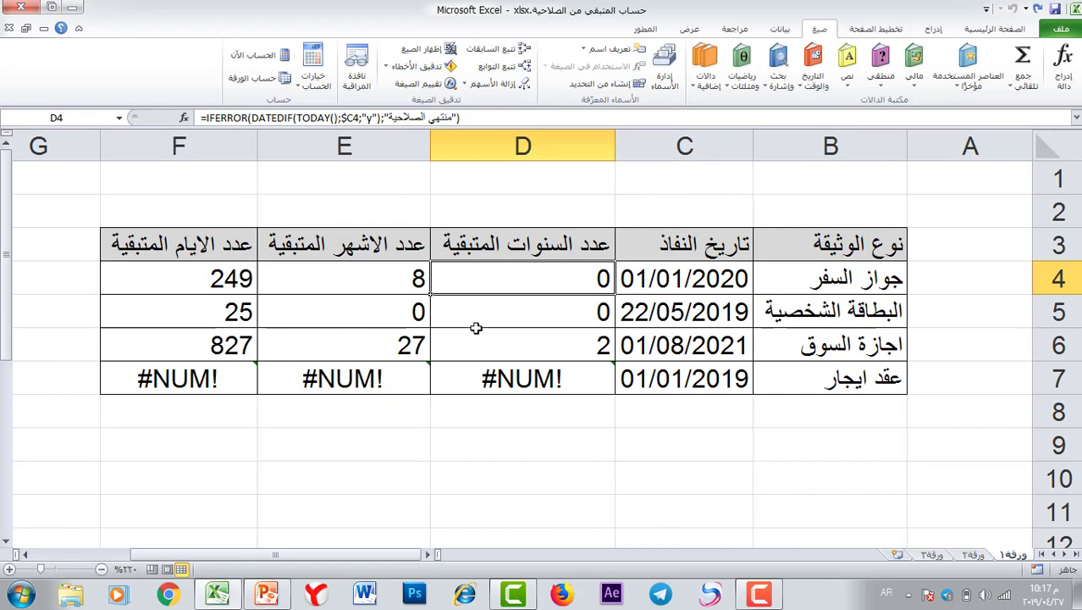
{"action": "left_click_drag", "start_coordinate": [430, 294], "coordinate": [440, 394]}
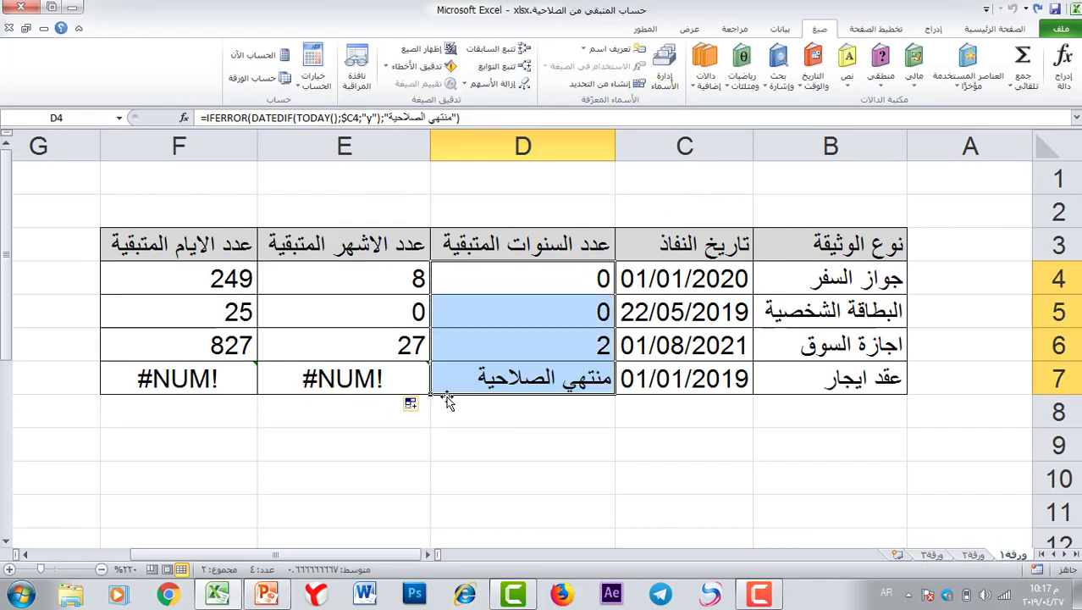
{"action": "left_click", "coordinate": [580, 370]}
Cut the DATEDIF expression out of the remaining-months formula in E4 and leave the cell empty.
{"action": "left_click", "coordinate": [396, 283]}
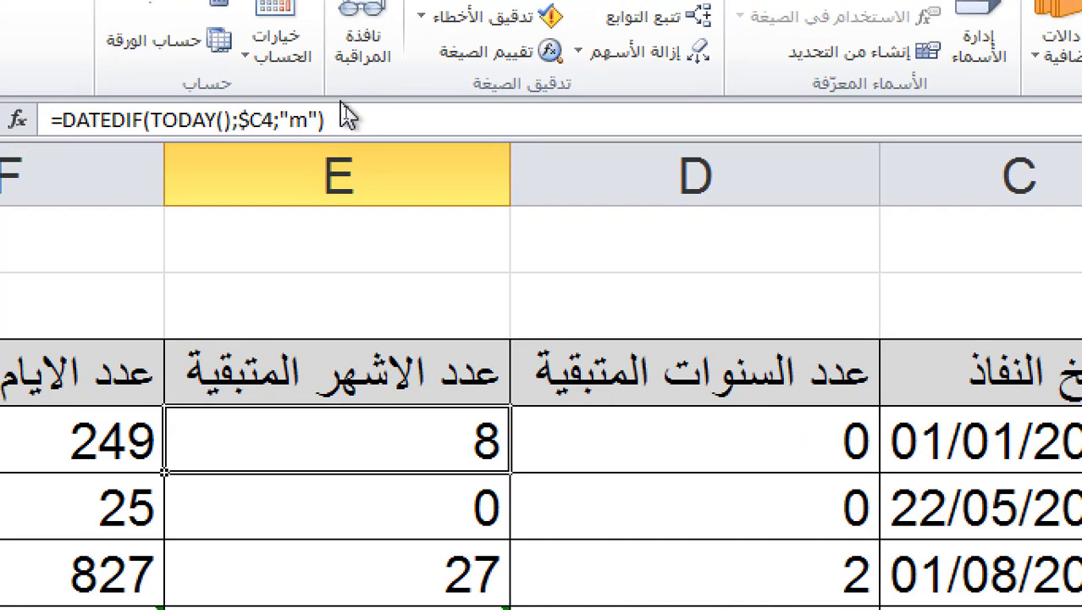
{"action": "left_click", "coordinate": [346, 118]}
{"action": "left_click_drag", "start_coordinate": [344, 120], "coordinate": [63, 120]}
{"action": "key", "text": "ctrl+c"}
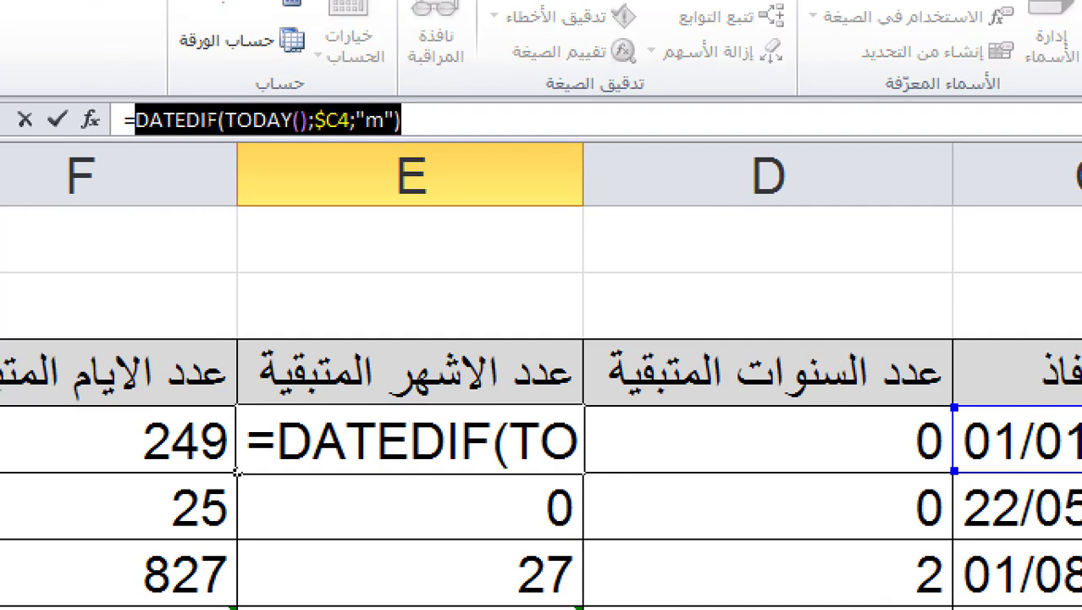
{"action": "right_click", "coordinate": [133, 121]}
{"action": "left_click", "coordinate": [110, 144]}
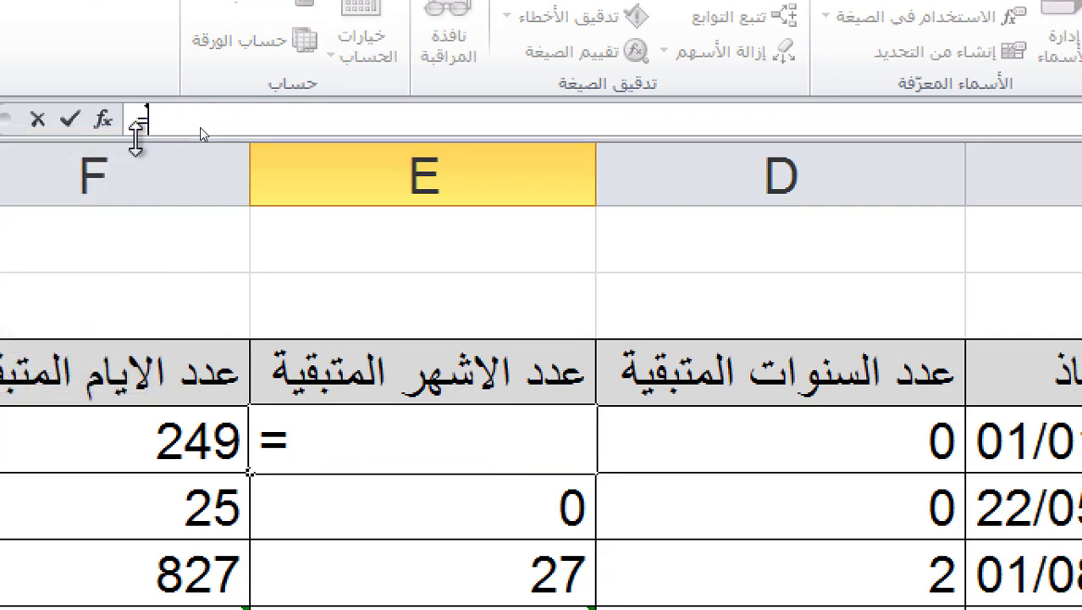
{"action": "key", "text": "BackSpace"}
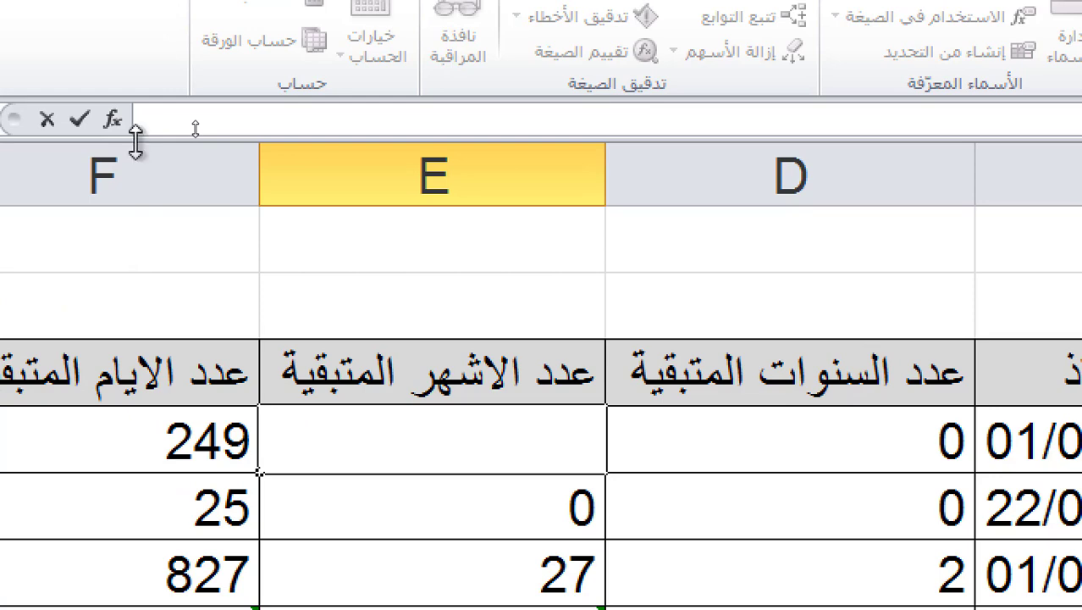
{"action": "key", "text": "Return"}
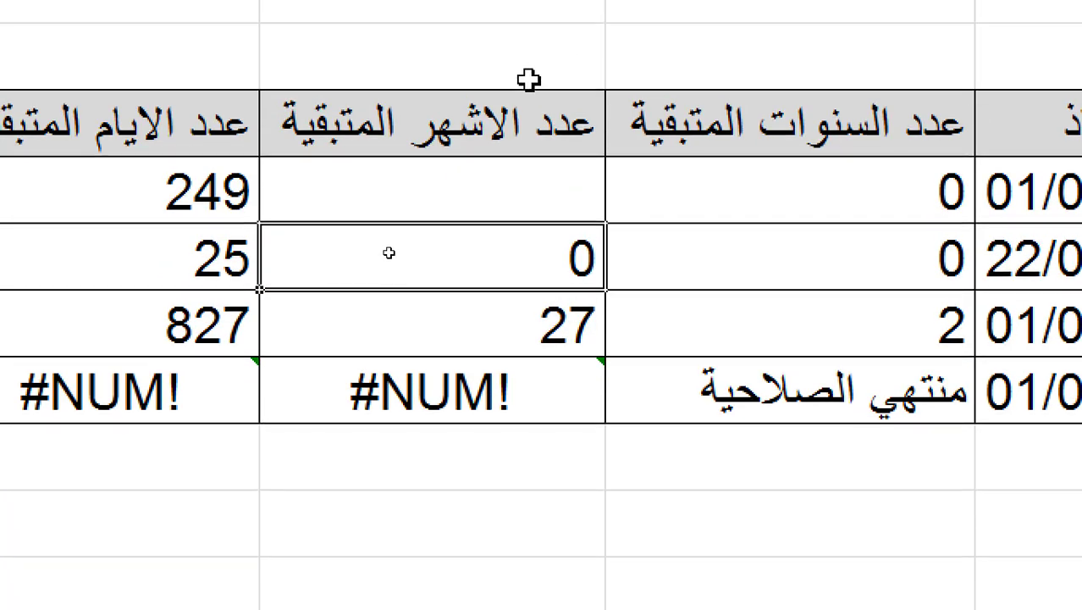
Insert IFERROR in E4 with the cut DATEDIF(TODAY();$C4;"m") expression as its Value argument.
{"action": "left_click", "coordinate": [527, 187]}
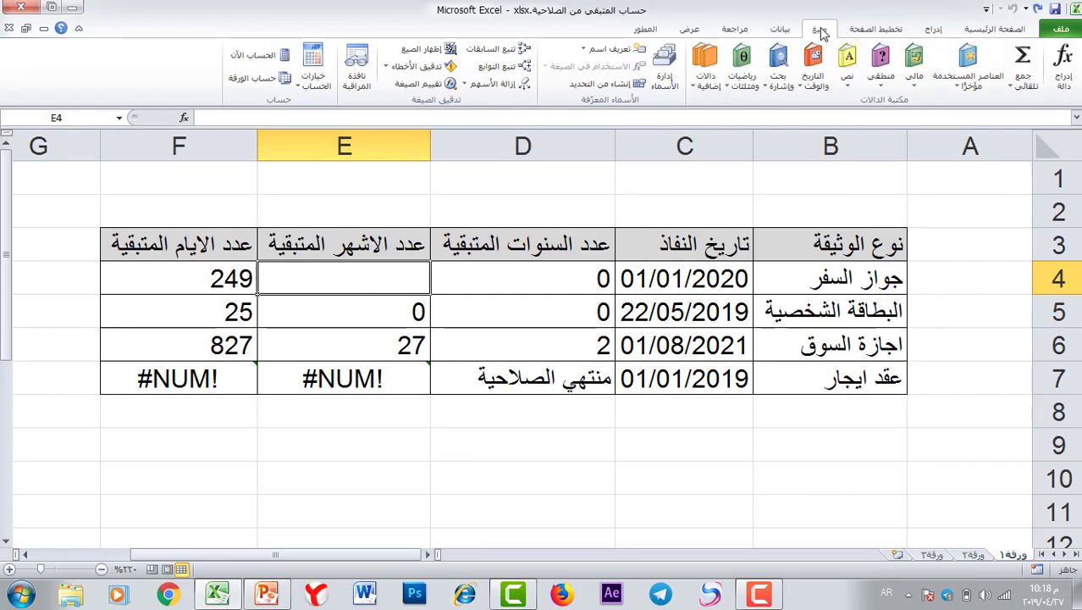
{"action": "left_click", "coordinate": [880, 68]}
{"action": "left_click", "coordinate": [852, 163]}
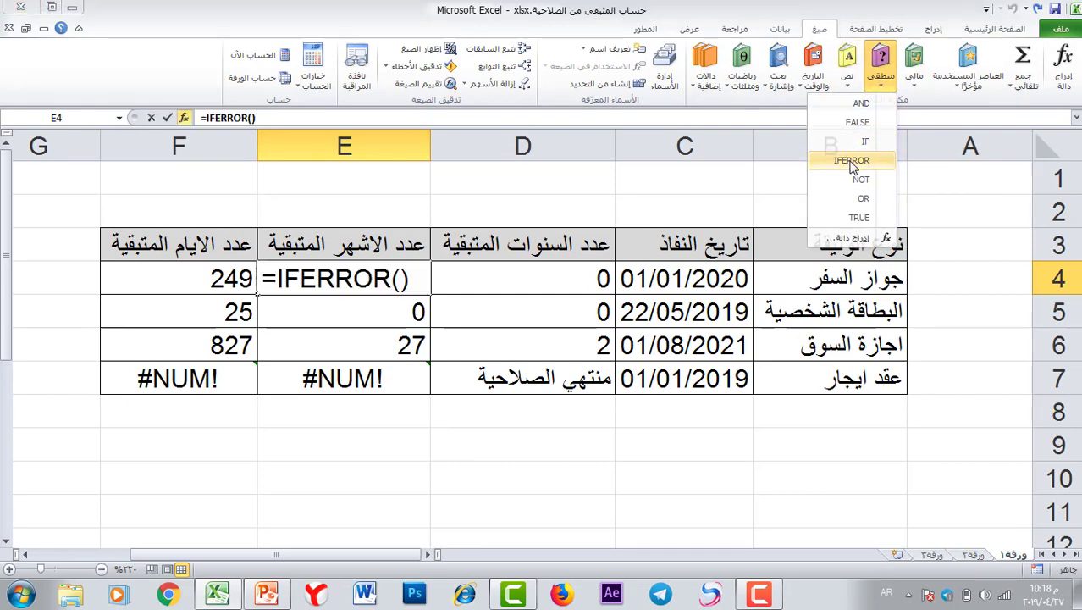
{"action": "left_click", "coordinate": [852, 162]}
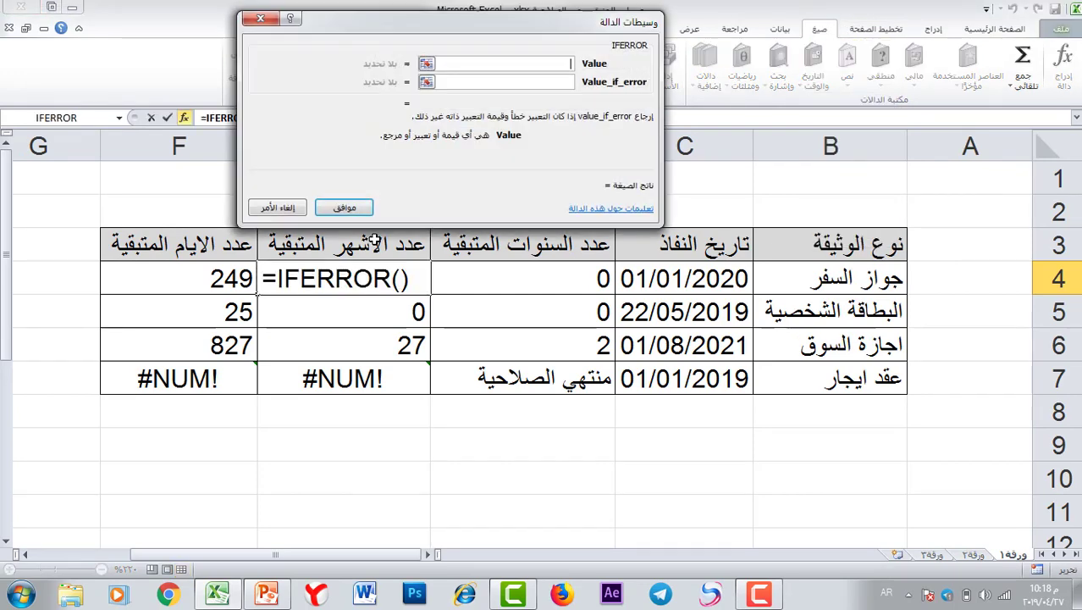
{"action": "key", "text": "ctrl+v"}
Set Value_if_error in E4 to منتهي الصلاحية and fill the remaining-months formula down to E7.
{"action": "left_click", "coordinate": [481, 82]}
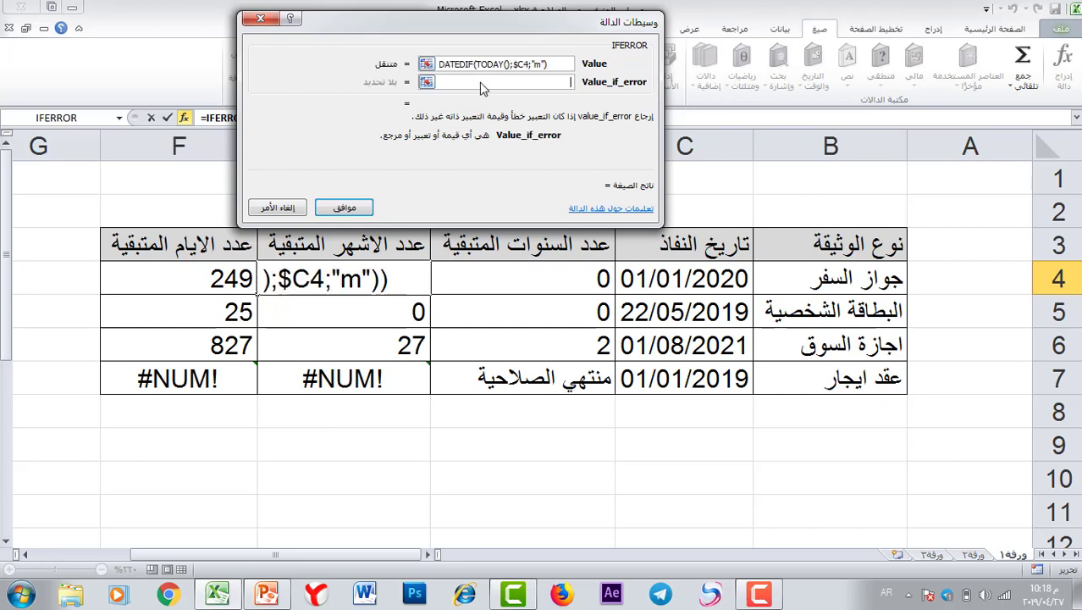
{"action": "type", "text": "\"منتهي ال"}
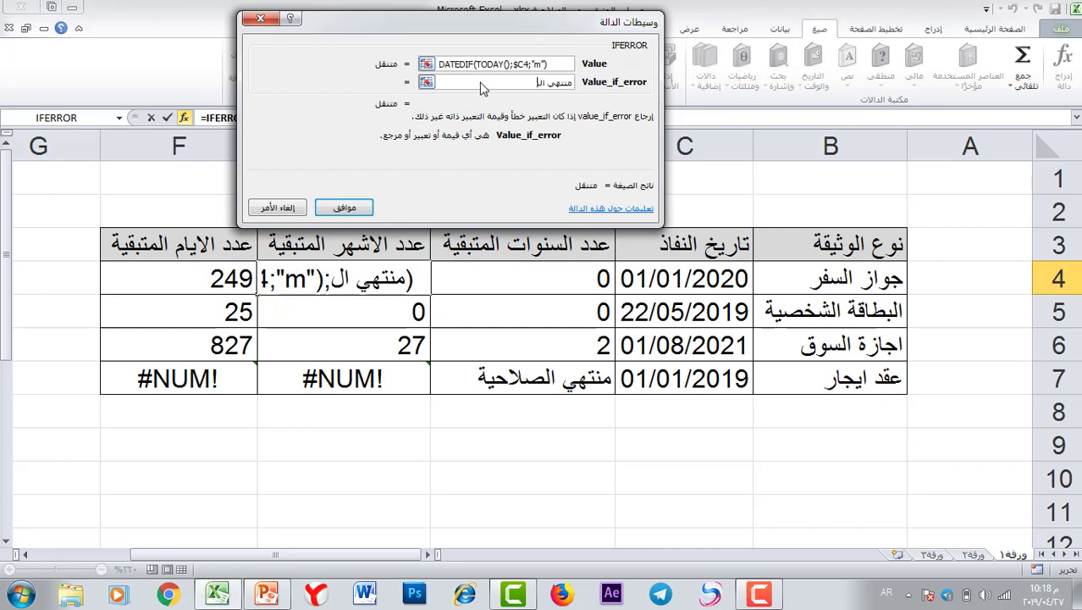
{"action": "type", "text": "صلاحية"}
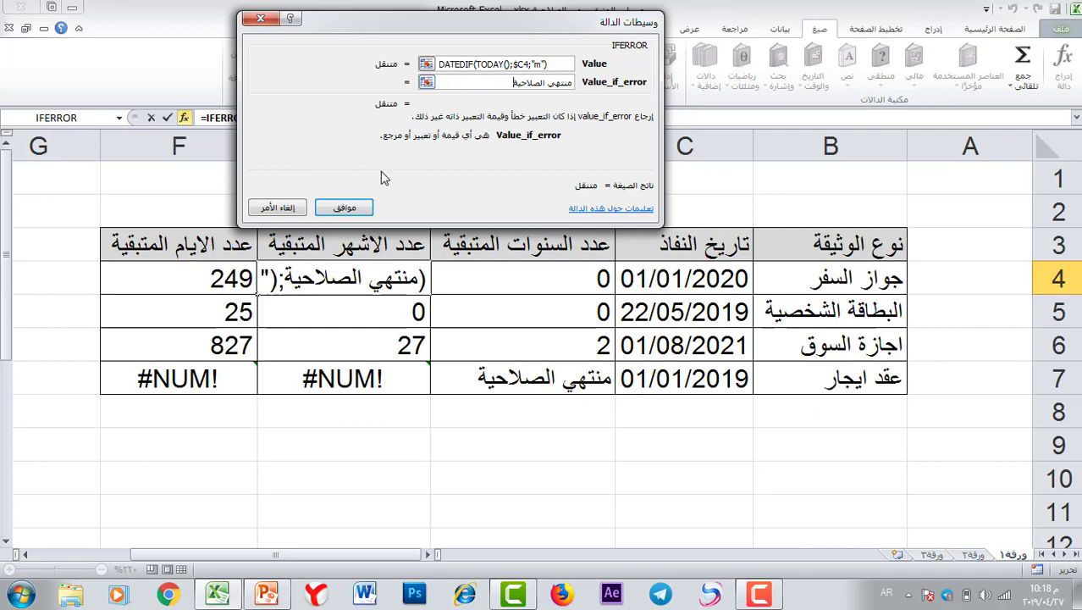
{"action": "left_click", "coordinate": [339, 209]}
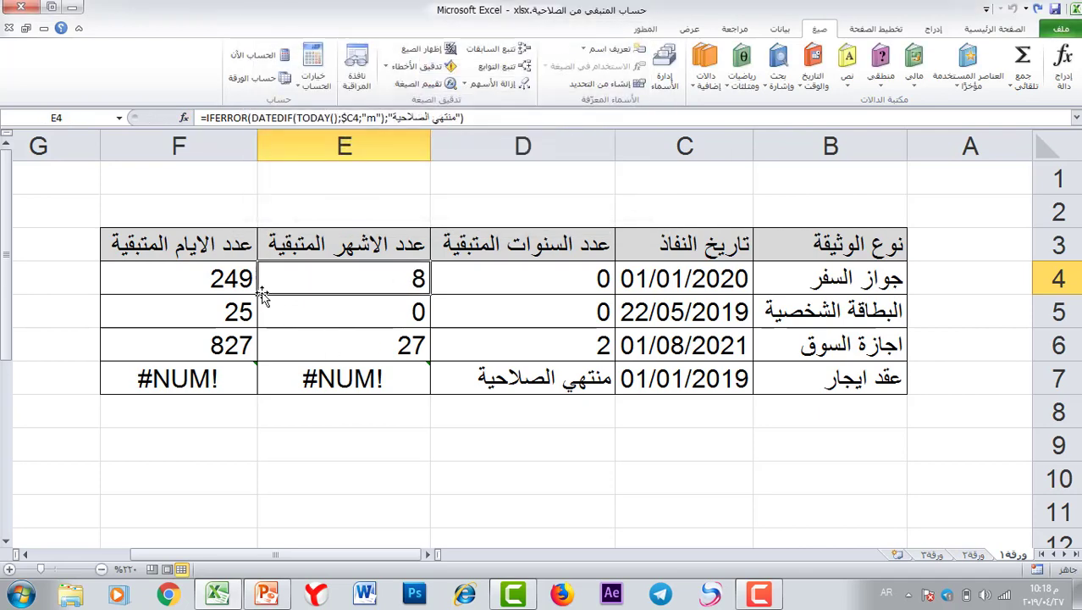
{"action": "left_click_drag", "start_coordinate": [260, 294], "coordinate": [271, 377]}
Copy the DATEDIF expression from the remaining-days formula in F4 without its equals sign, and clear the cell.
{"action": "left_click", "coordinate": [207, 284]}
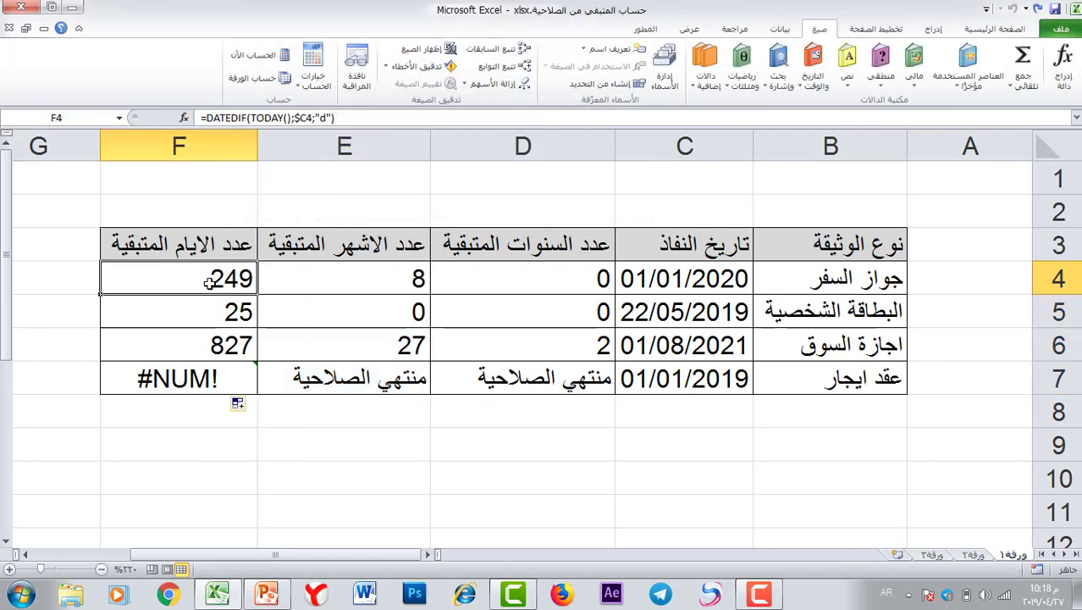
{"action": "left_click_drag", "start_coordinate": [337, 118], "coordinate": [207, 118]}
{"action": "key", "text": "ctrl+c"}
{"action": "key", "text": "BackSpace"}
{"action": "key", "text": "BackSpace"}
{"action": "key", "text": "Return"}
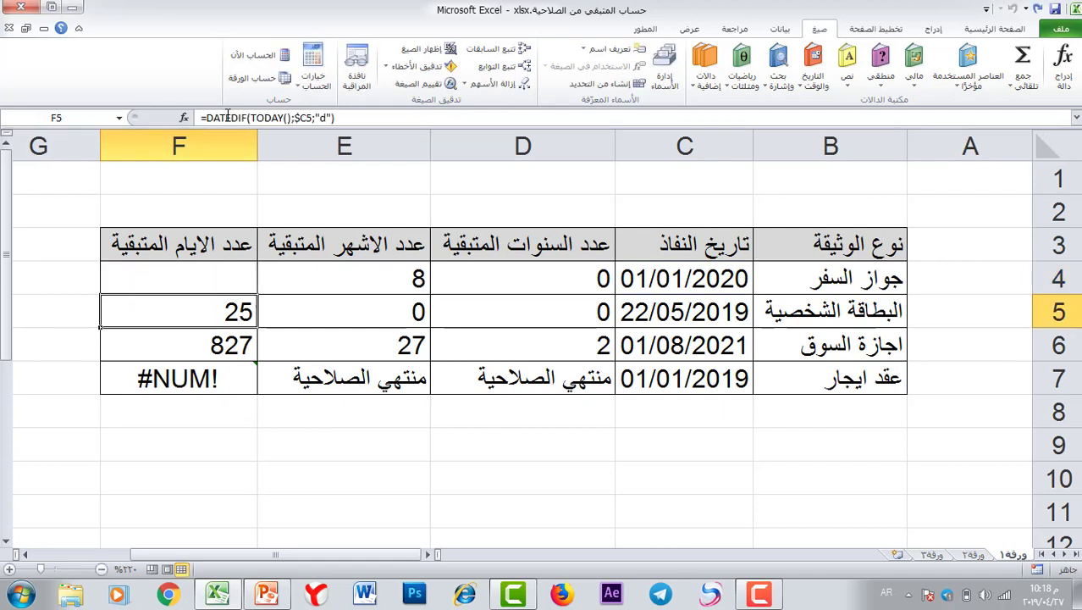
Insert IFERROR in F4 with the copied DATEDIF(TODAY();$C4;"d") expression as its Value argument.
{"action": "left_click", "coordinate": [193, 268]}
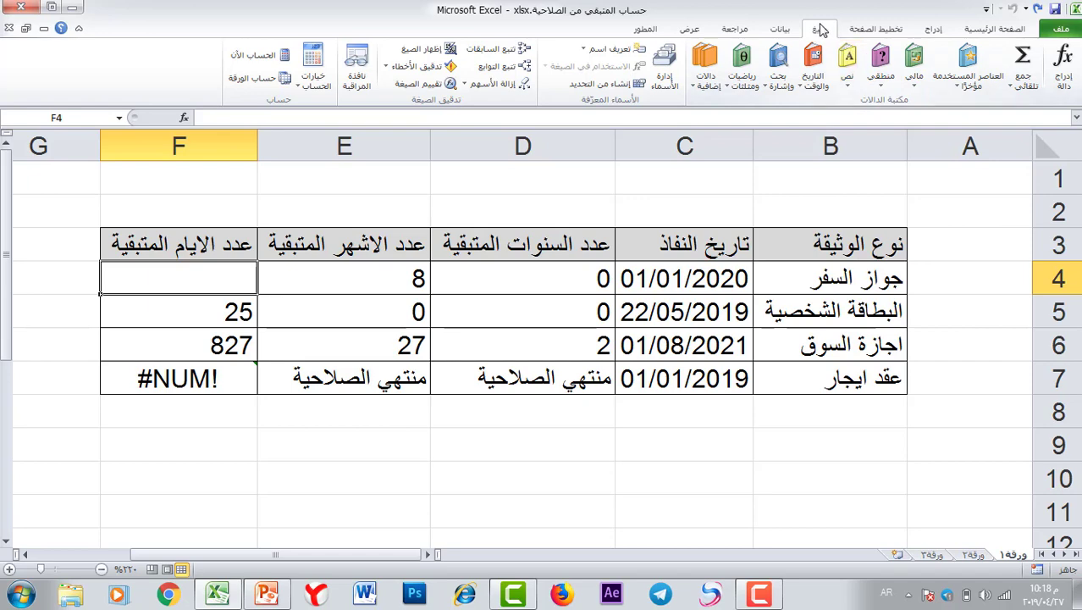
{"action": "left_click", "coordinate": [880, 66]}
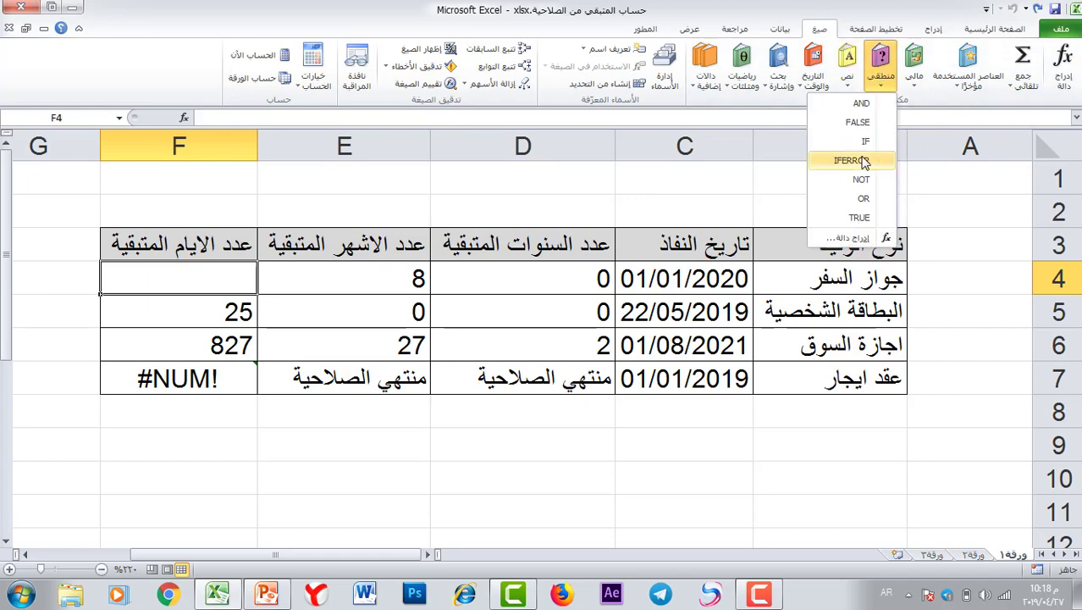
{"action": "left_click", "coordinate": [863, 161]}
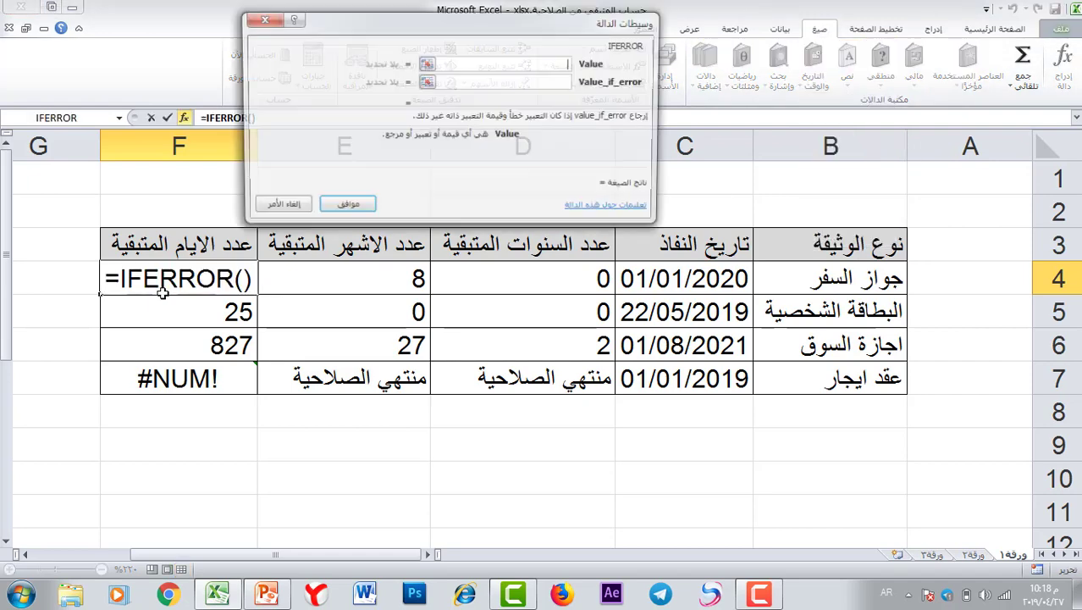
{"action": "key", "text": "ctrl+v"}
Set Value_if_error in F4 to منتهي الصلاحية and fill the remaining-days formula down to F7.
{"action": "left_click", "coordinate": [485, 83]}
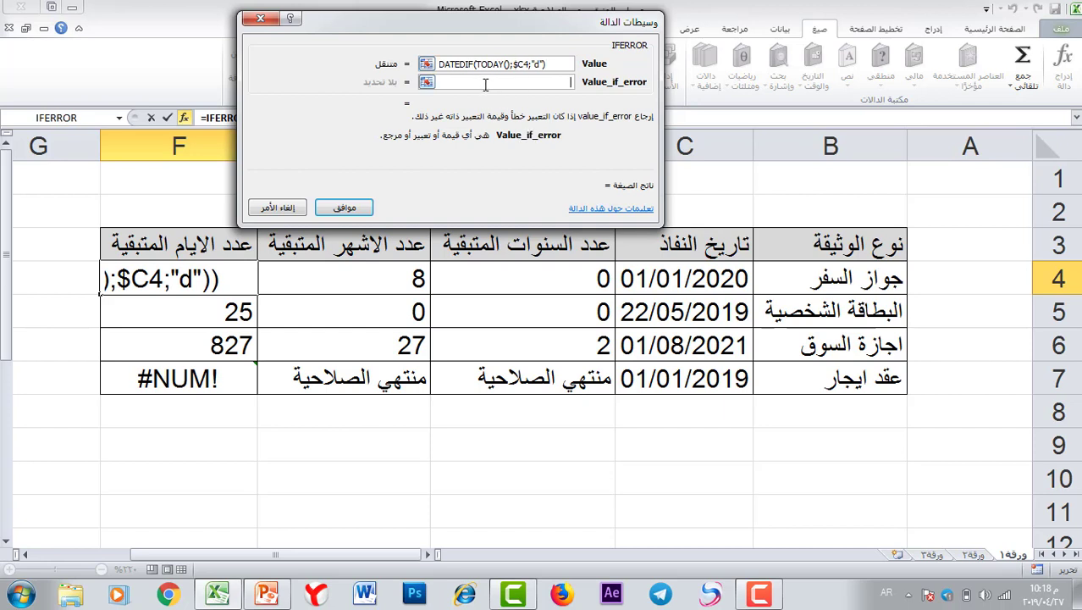
{"action": "type", "text": "منته"}
{"action": "key", "text": "BackSpace"}
{"action": "type", "text": "تهي الصلا"}
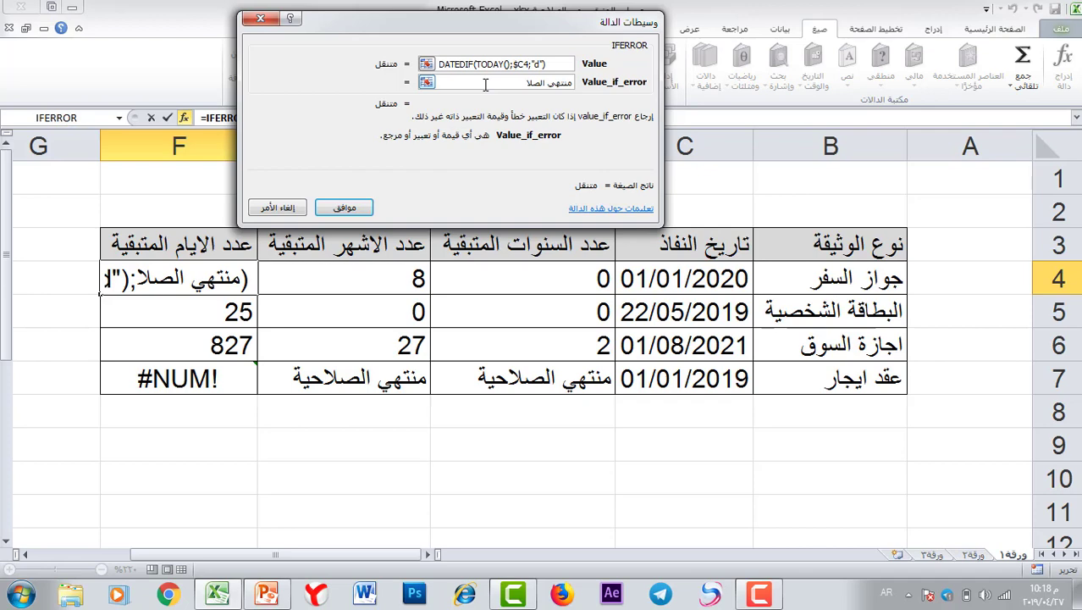
{"action": "type", "text": "حية"}
{"action": "left_click", "coordinate": [347, 209]}
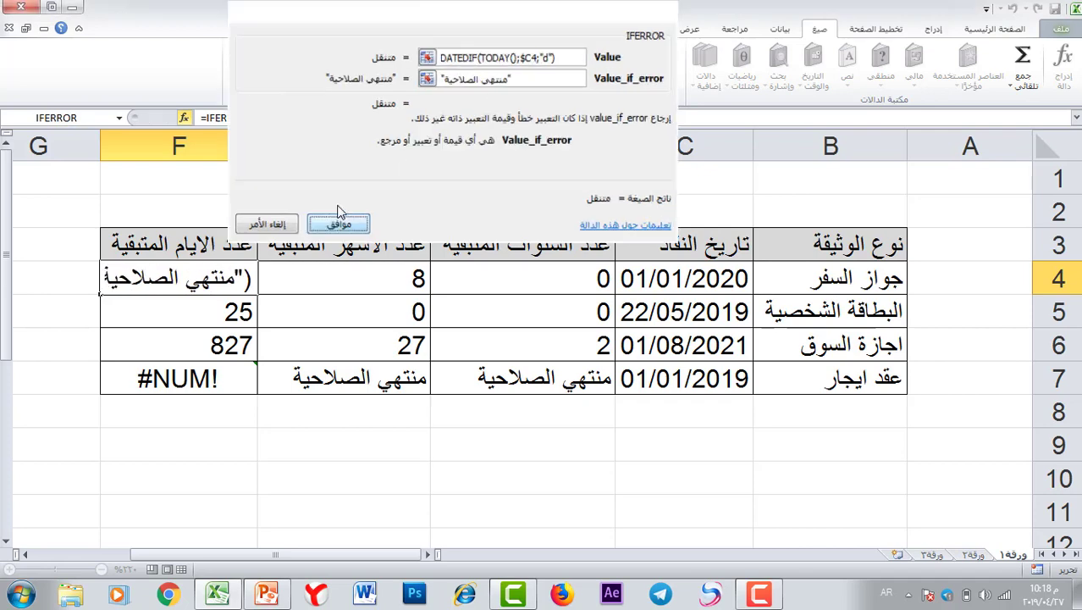
{"action": "left_click_drag", "start_coordinate": [100, 294], "coordinate": [109, 388]}
{"action": "left_click", "coordinate": [227, 449]}
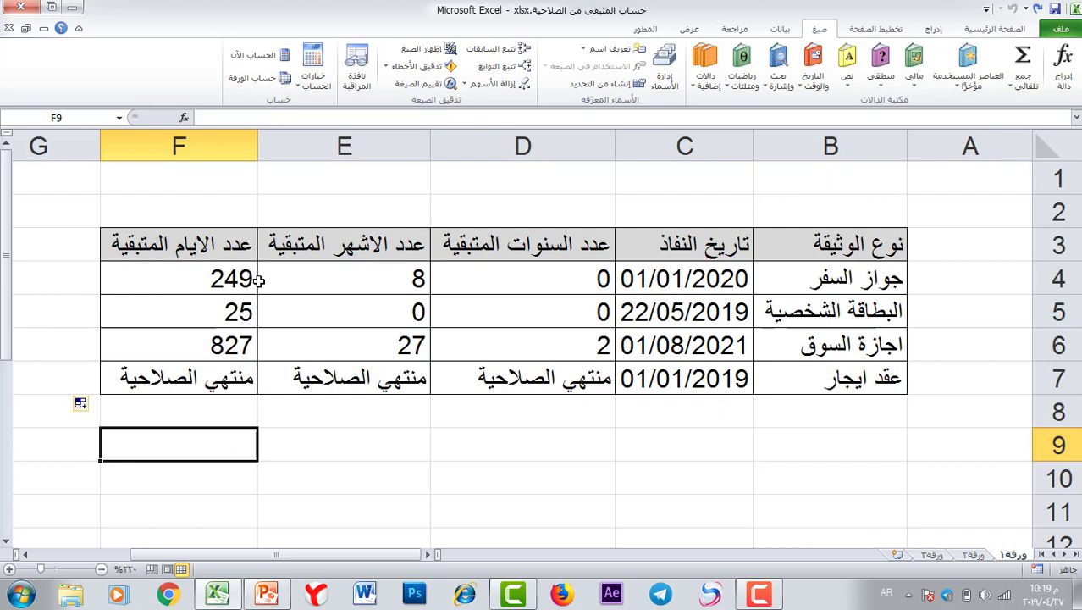
Start a new conditional formatting rule for B4:F7 that uses a formula to determine which cells to format.
{"action": "left_click", "coordinate": [889, 273]}
{"action": "left_click_drag", "start_coordinate": [756, 300], "coordinate": [174, 377]}
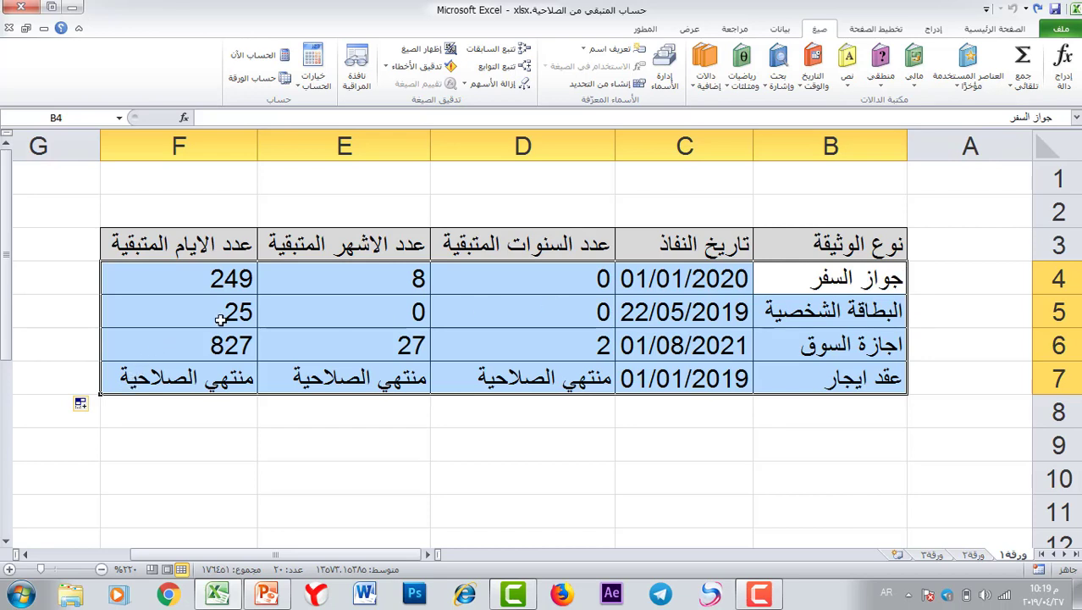
{"action": "left_click", "coordinate": [999, 32]}
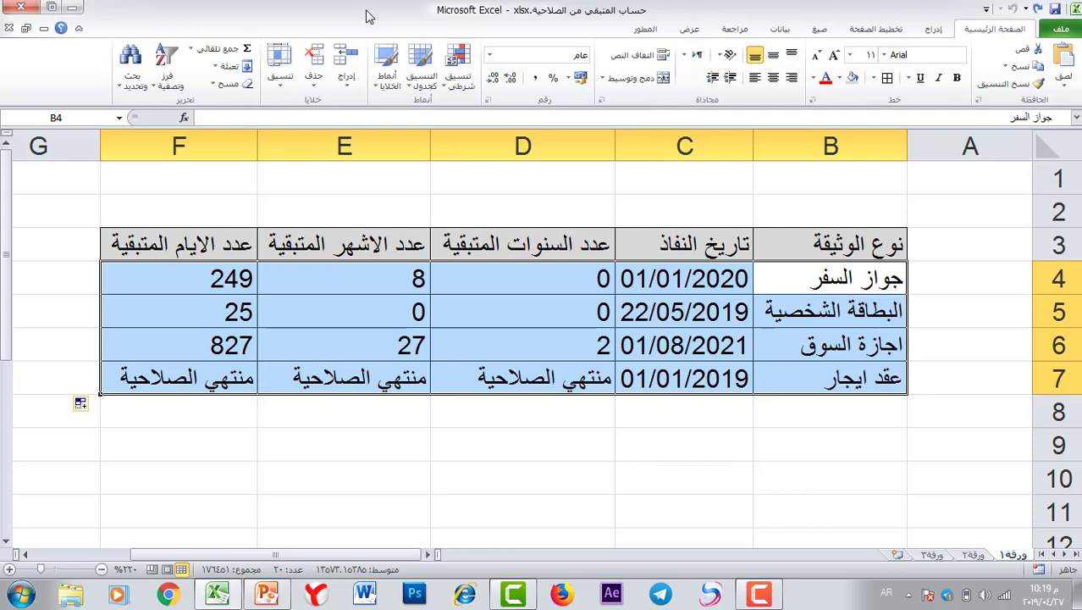
{"action": "left_click", "coordinate": [460, 84]}
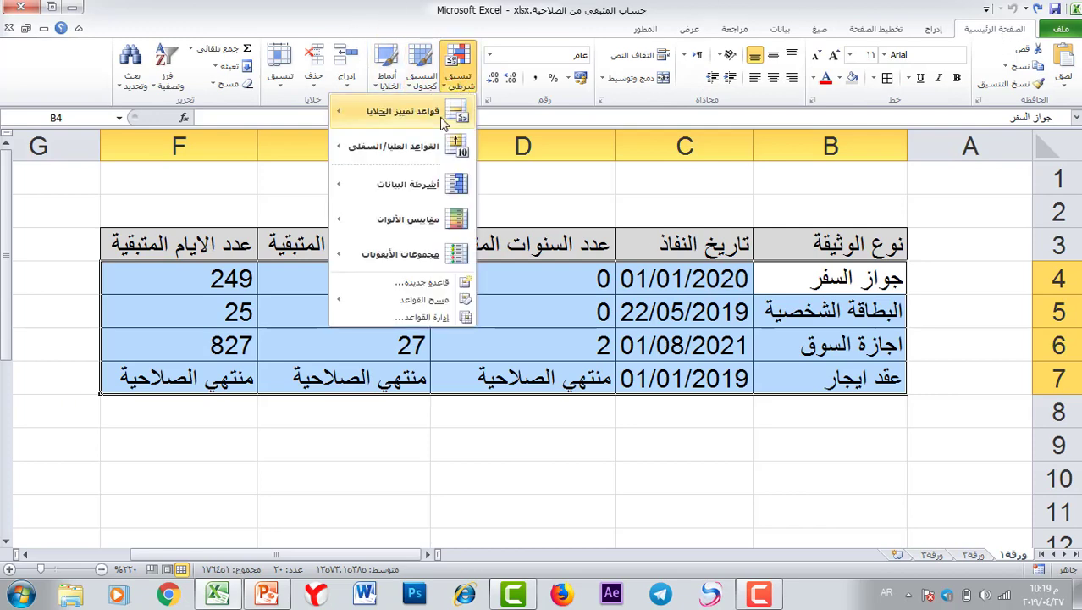
{"action": "left_click", "coordinate": [421, 282]}
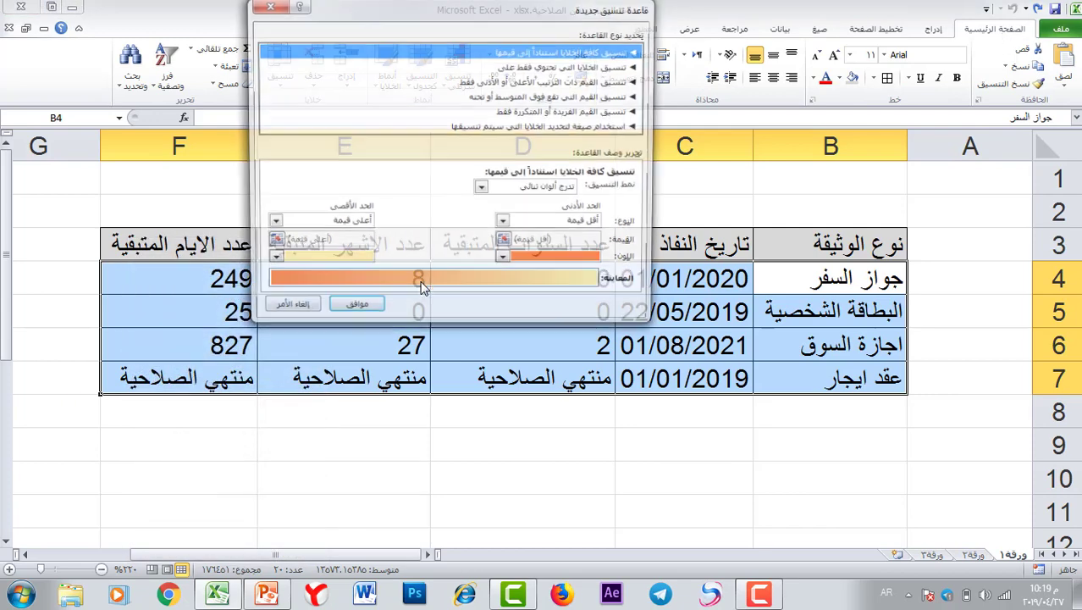
{"action": "left_click_drag", "start_coordinate": [449, 15], "coordinate": [569, 85]}
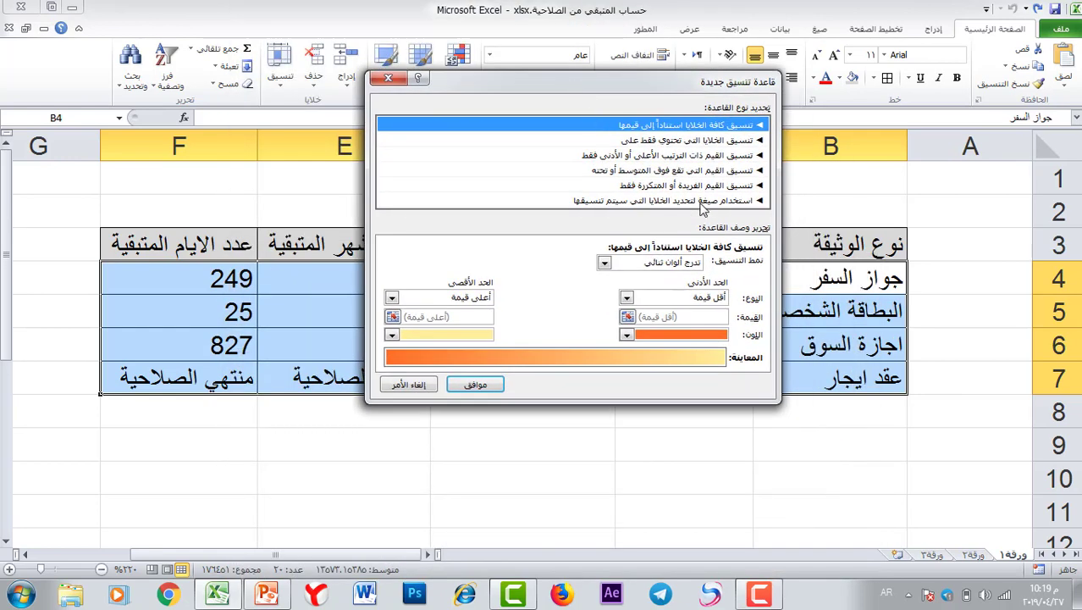
{"action": "left_click", "coordinate": [699, 203]}
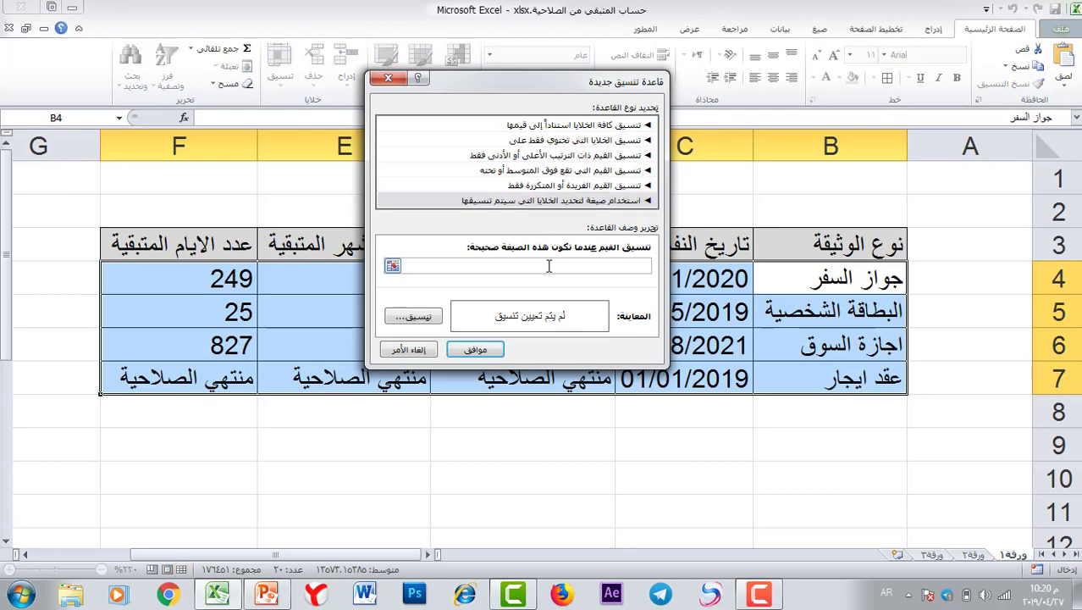
Enter the rule formula =$F4:$F7<=30, with only the column references locked.
{"action": "left_click_drag", "start_coordinate": [508, 81], "coordinate": [712, 45]}
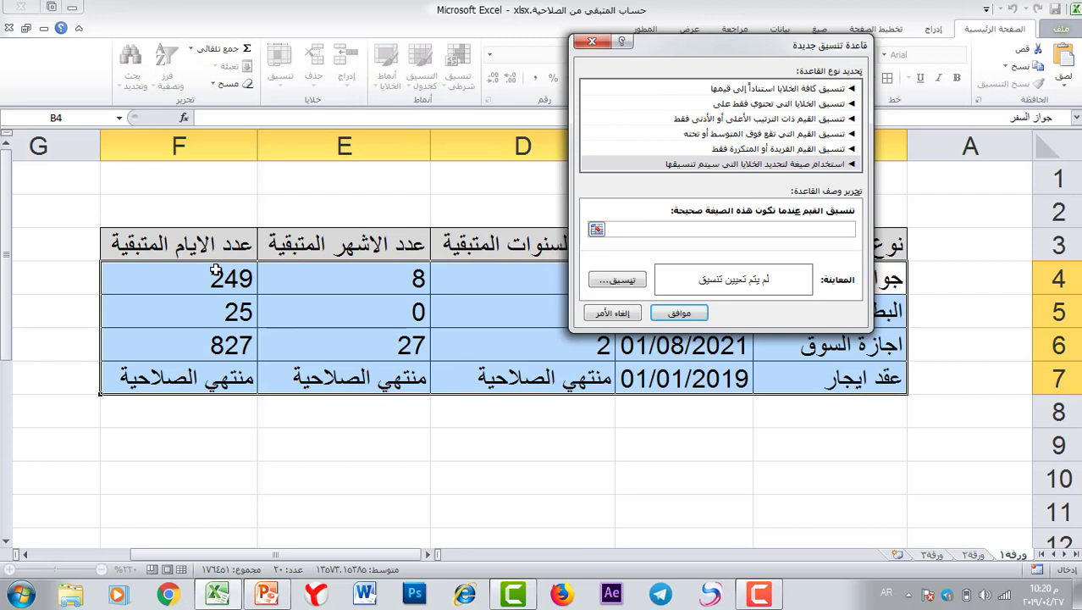
{"action": "left_click_drag", "start_coordinate": [212, 275], "coordinate": [197, 376]}
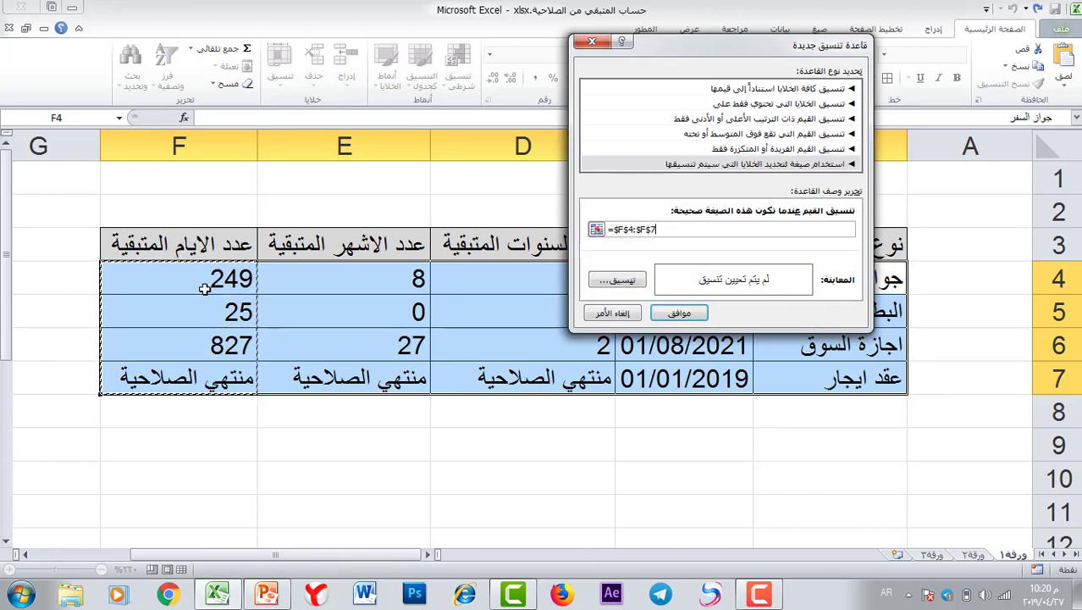
{"action": "left_click_drag", "start_coordinate": [200, 285], "coordinate": [188, 376]}
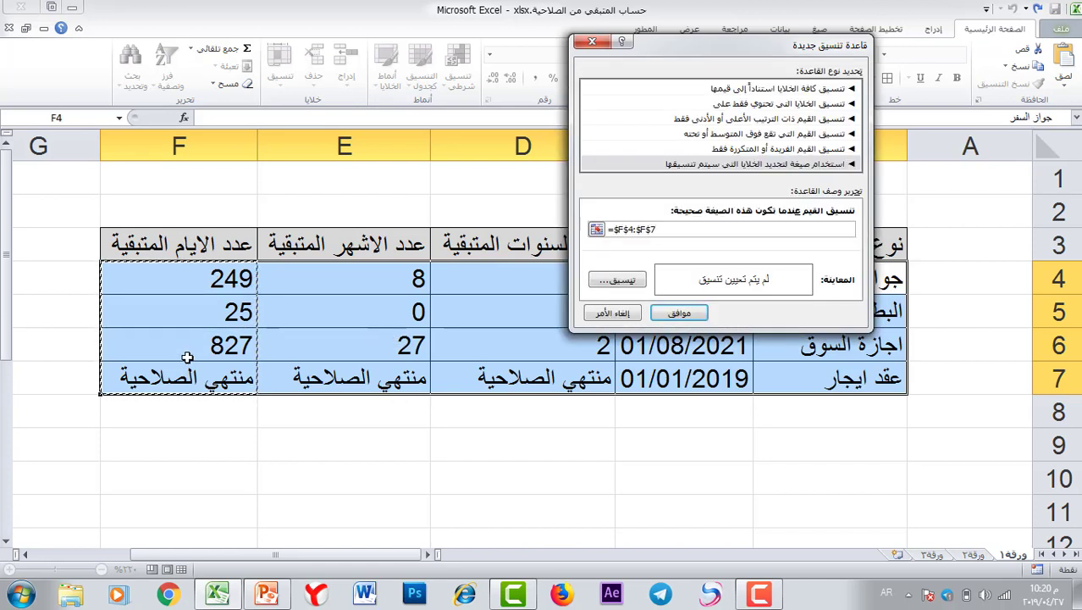
{"action": "key", "text": "F4"}
{"action": "key", "text": "F4"}
{"action": "type", "text": ","}
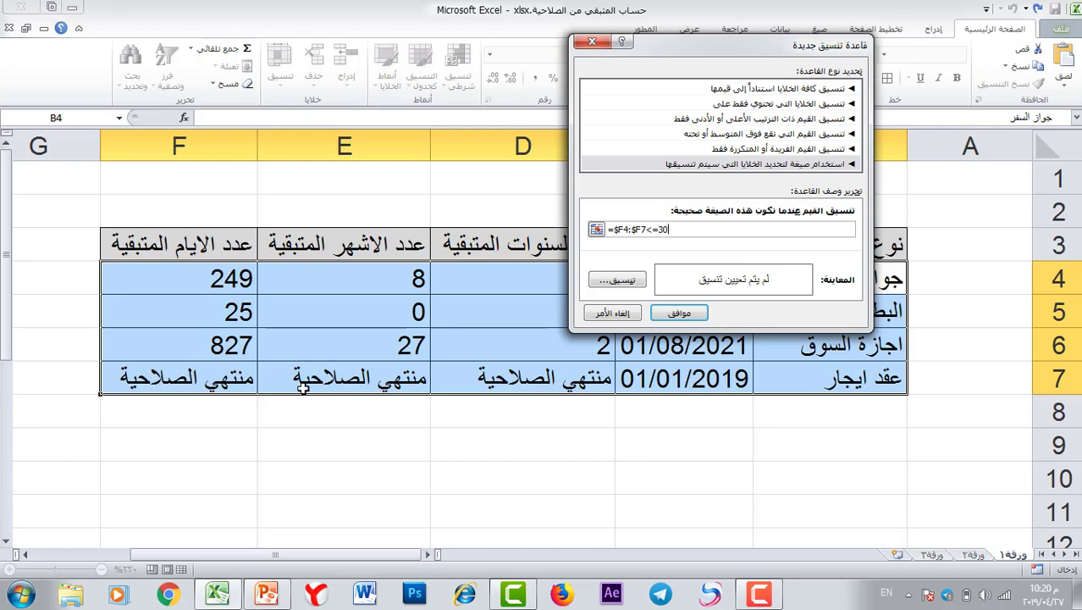
Give the rule a yellow fill and apply it to the table rows.
{"action": "left_click", "coordinate": [617, 279]}
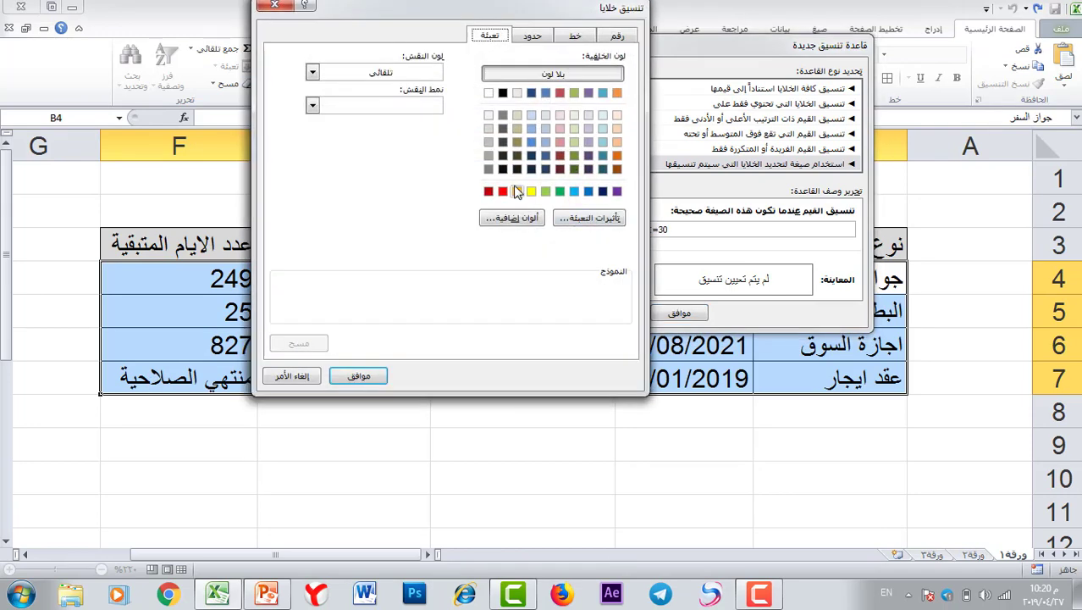
{"action": "left_click", "coordinate": [532, 192]}
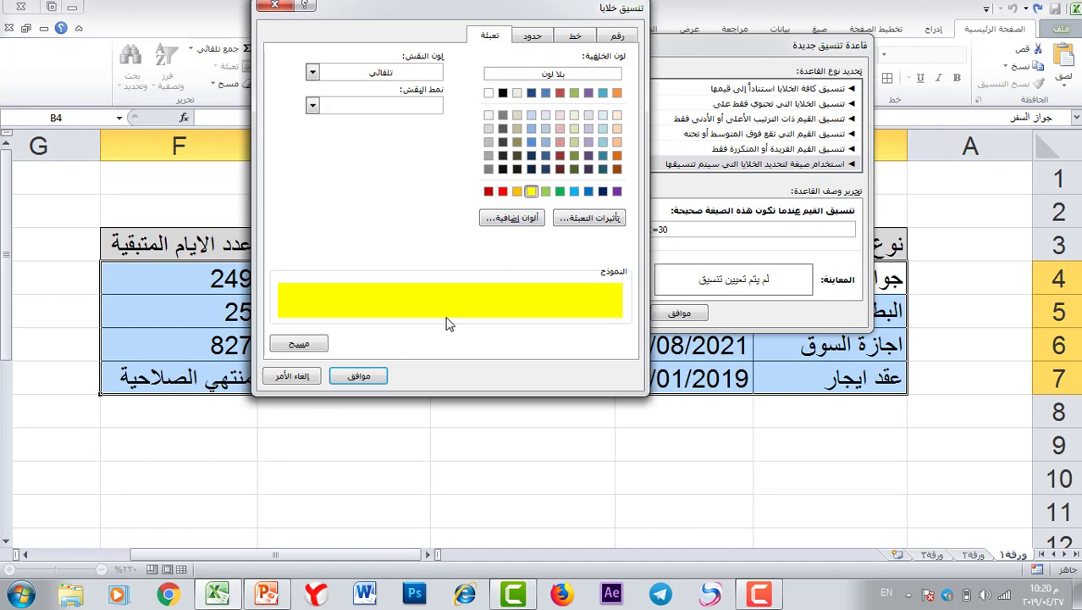
{"action": "left_click", "coordinate": [358, 375]}
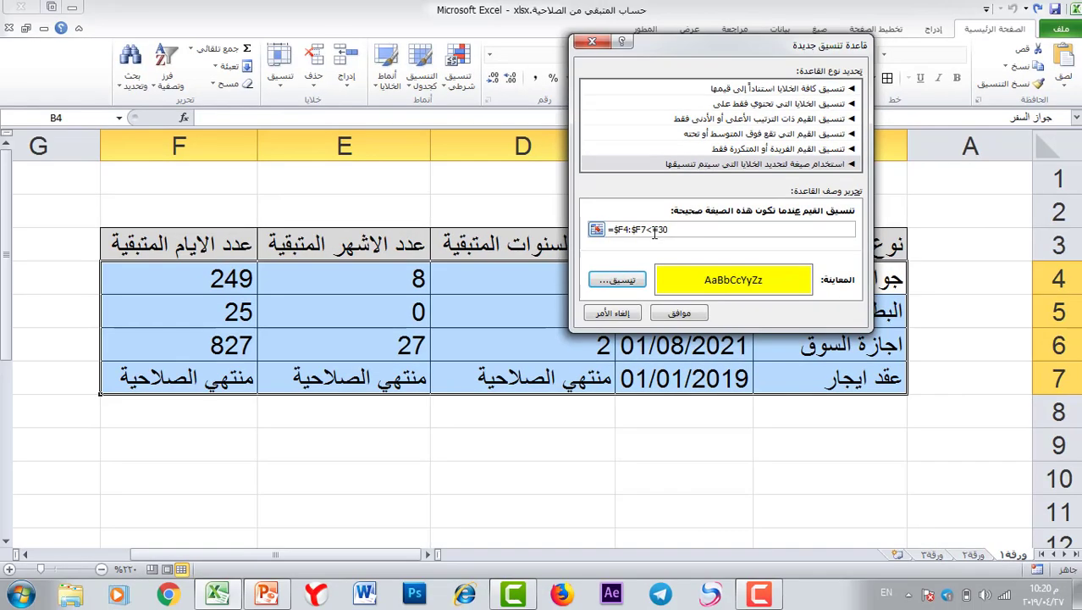
{"action": "left_click", "coordinate": [679, 313]}
{"action": "left_click", "coordinate": [559, 433]}
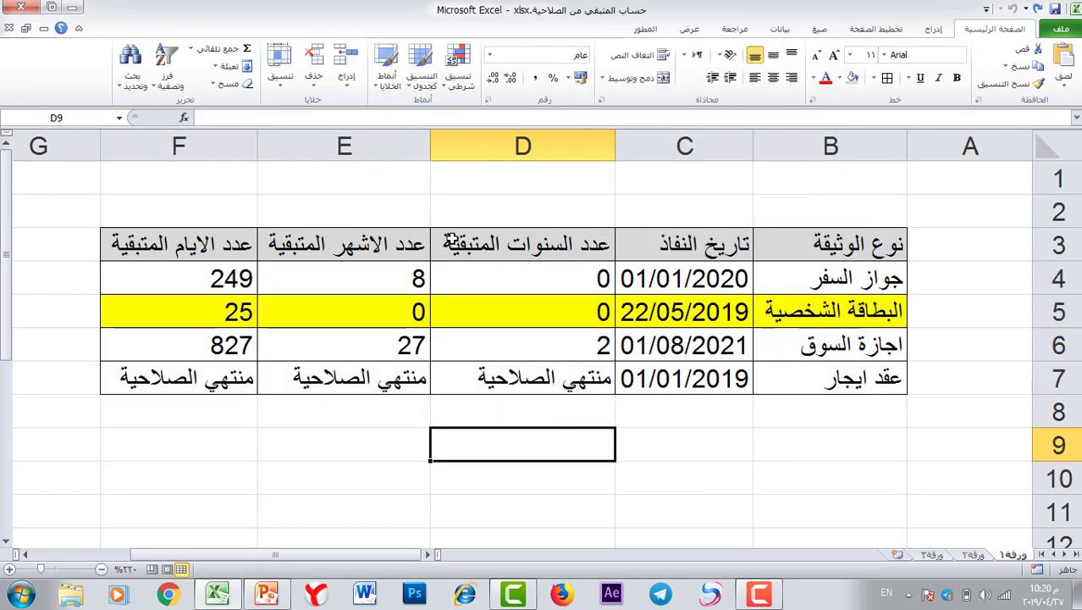
{"action": "left_click", "coordinate": [233, 310]}
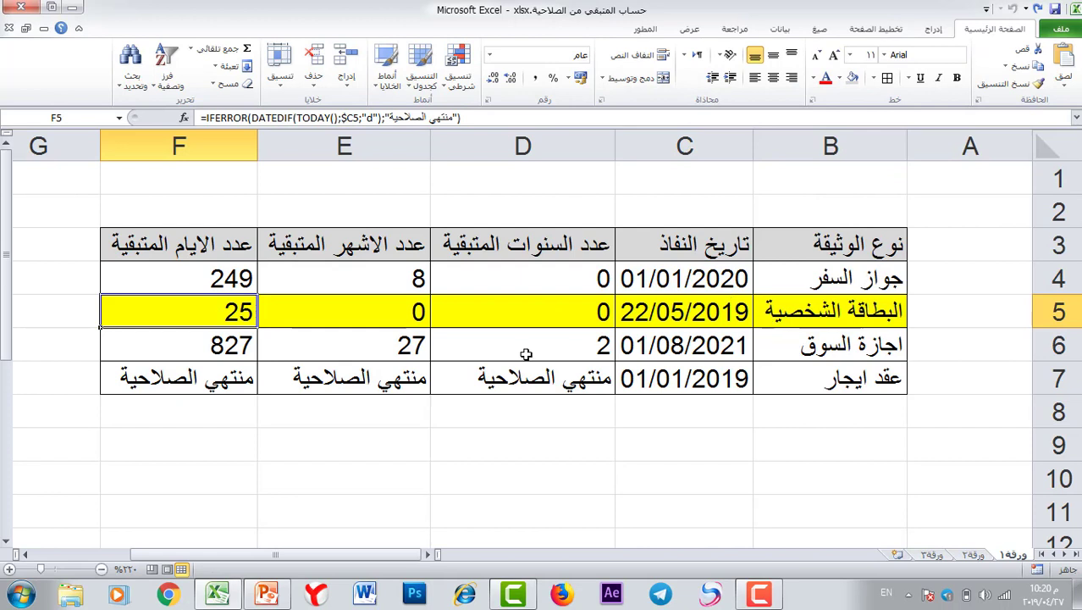
{"action": "left_click", "coordinate": [420, 365]}
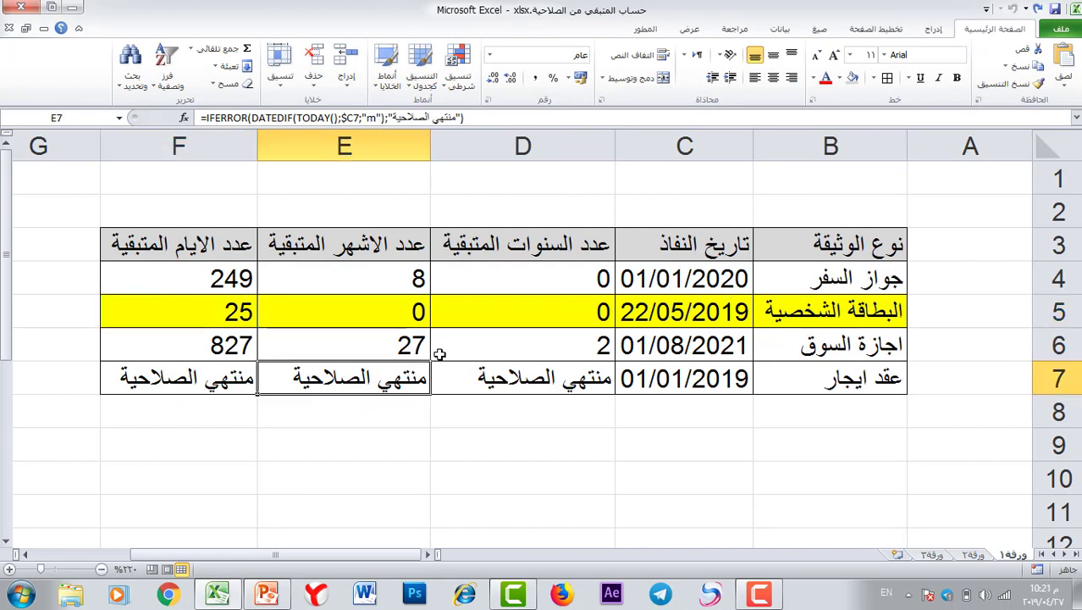
{"action": "left_click_drag", "start_coordinate": [178, 373], "coordinate": [872, 370]}
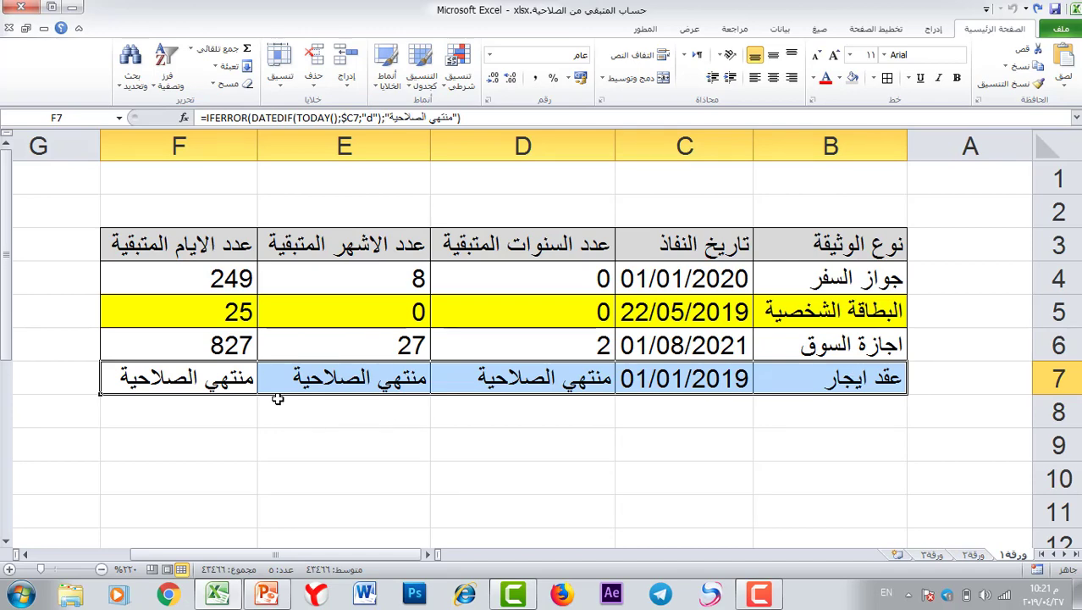
{"action": "left_click_drag", "start_coordinate": [144, 280], "coordinate": [832, 381]}
Start a second formula-based conditional formatting rule for the document rows B4:F7.
{"action": "left_click_drag", "start_coordinate": [834, 280], "coordinate": [207, 386]}
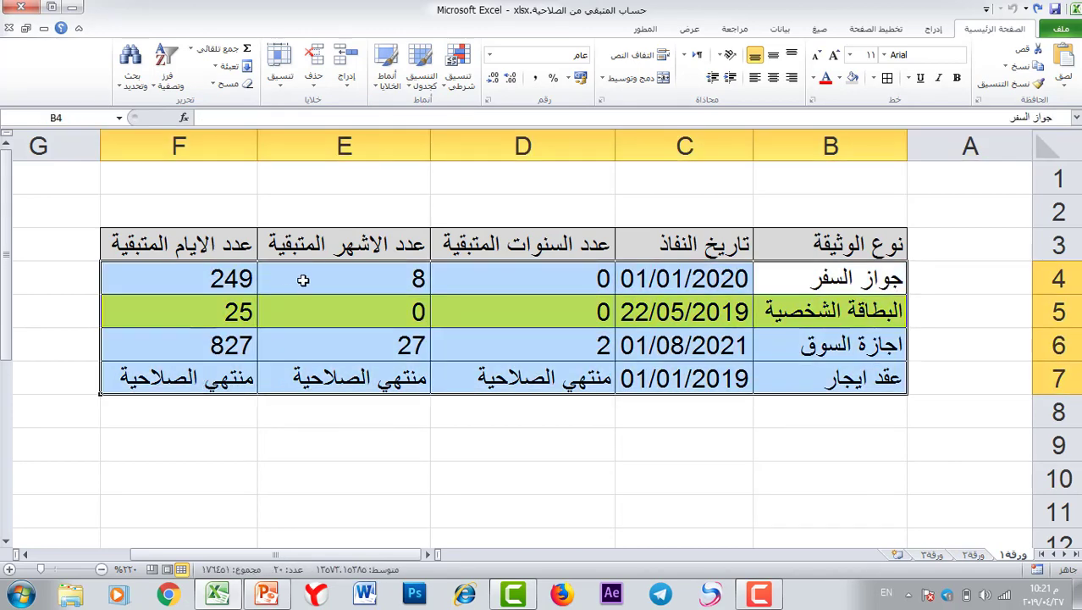
{"action": "left_click", "coordinate": [458, 74]}
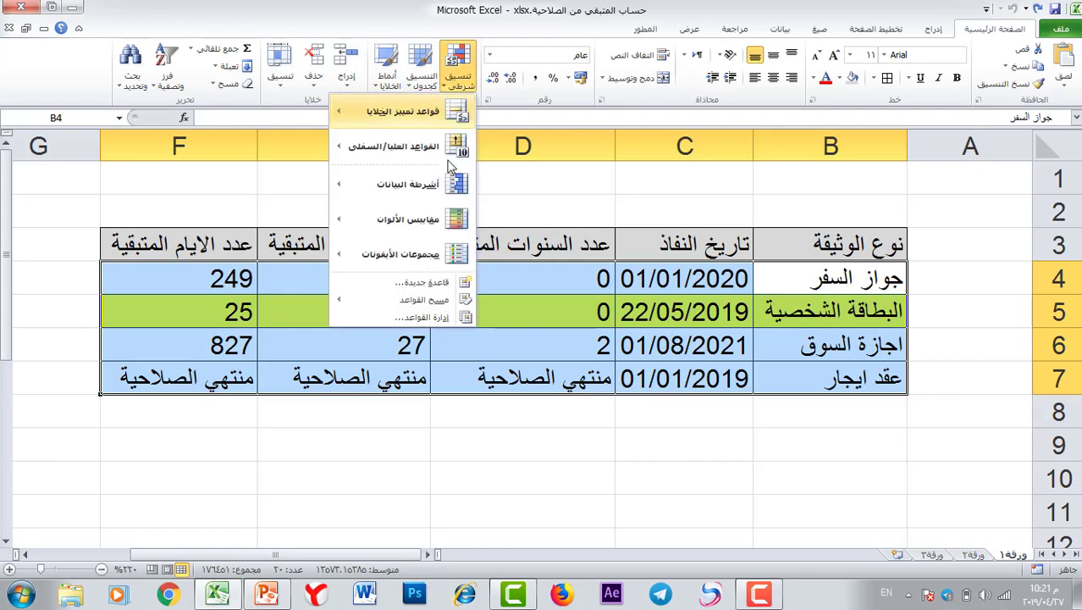
{"action": "left_click", "coordinate": [428, 283]}
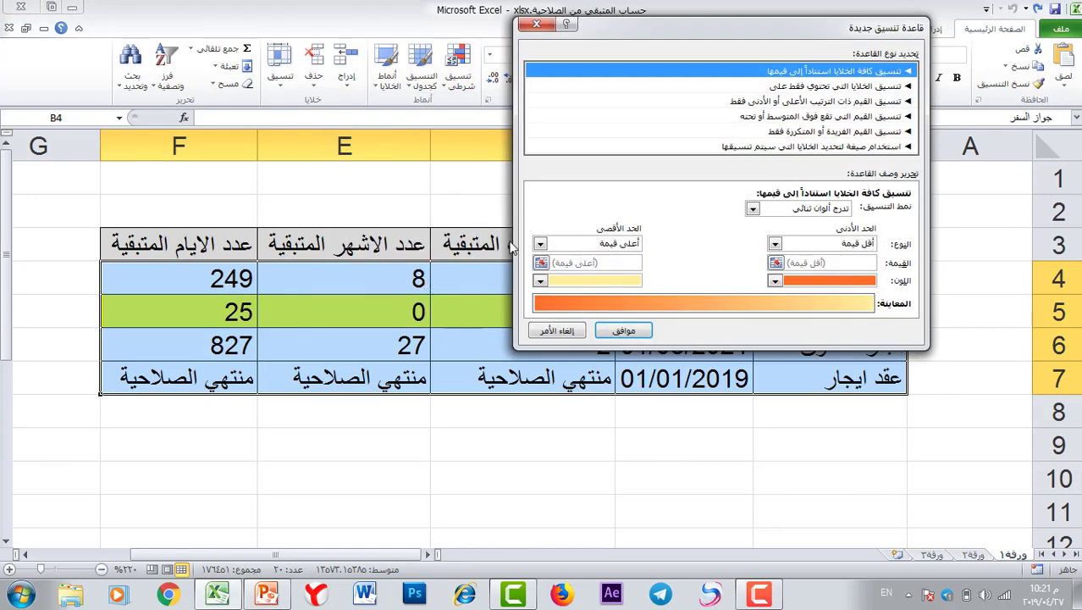
{"action": "left_click", "coordinate": [837, 147]}
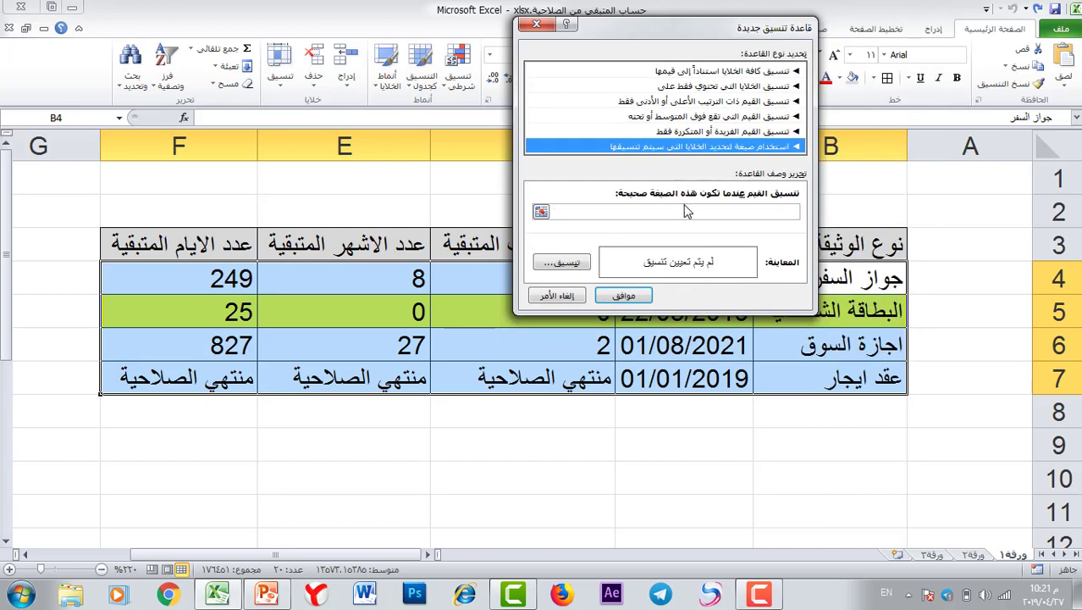
Enter =$F4:$F7=$F$7 as the second rule's formula, comparing the remaining-days column with the expired cell F7.
{"action": "left_click", "coordinate": [702, 207]}
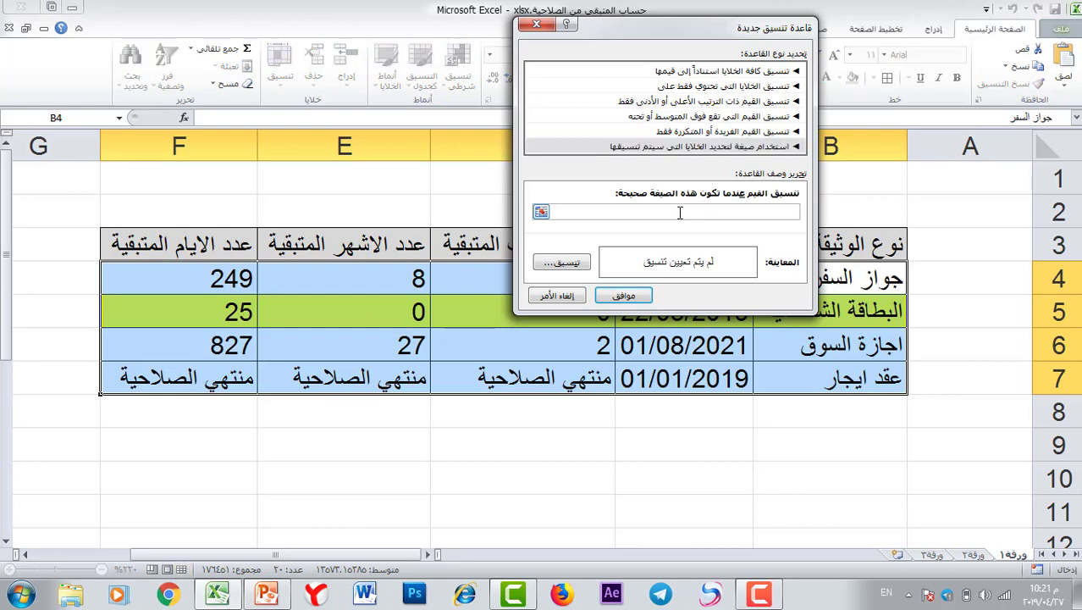
{"action": "left_click_drag", "start_coordinate": [212, 278], "coordinate": [210, 385]}
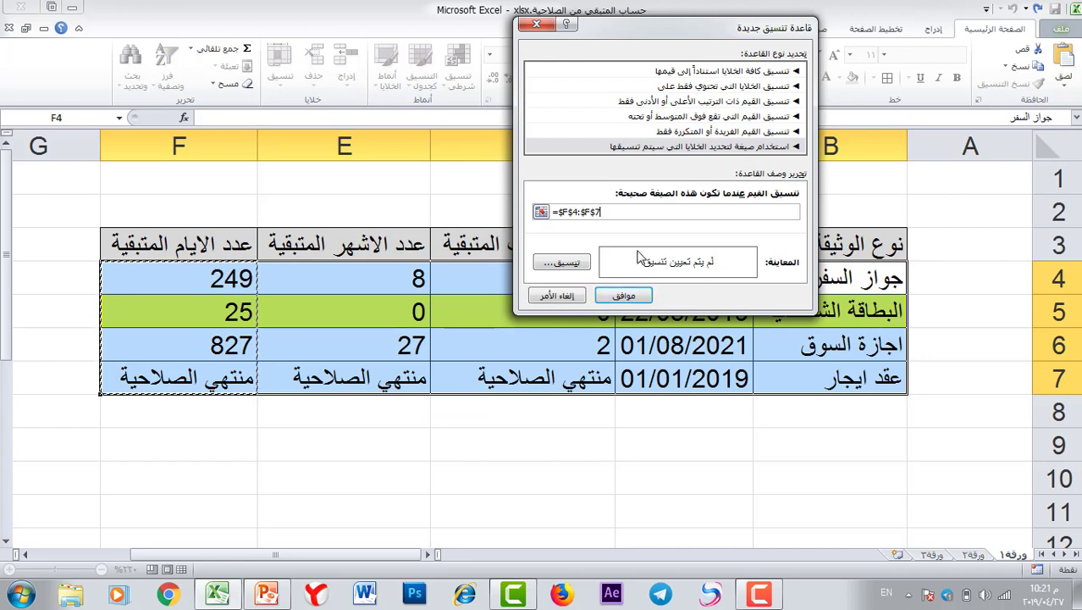
{"action": "key", "text": "F4"}
{"action": "key", "text": "F4"}
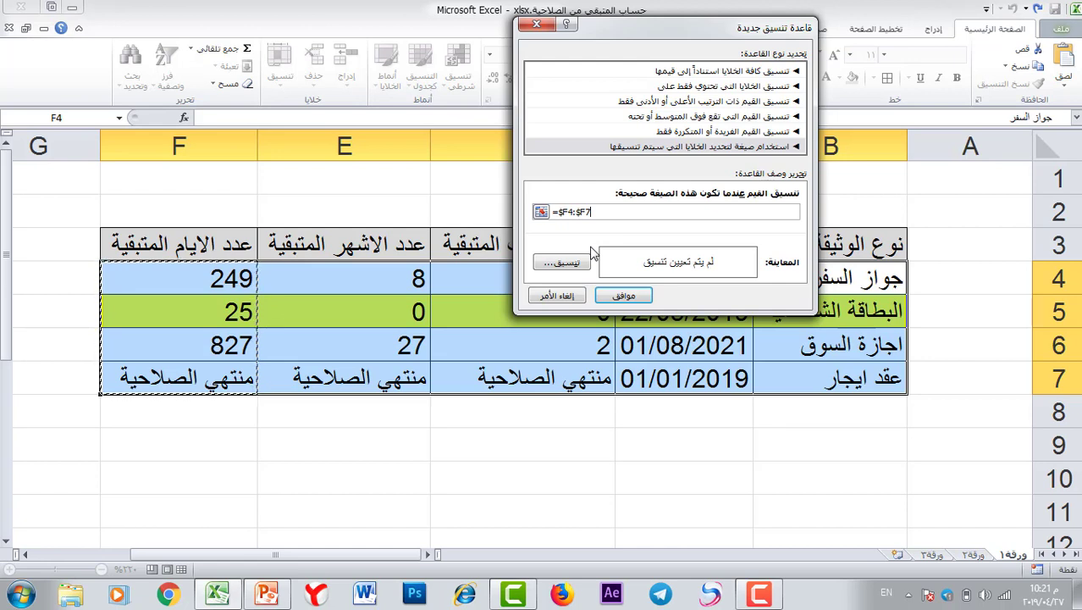
{"action": "type", "text": "="}
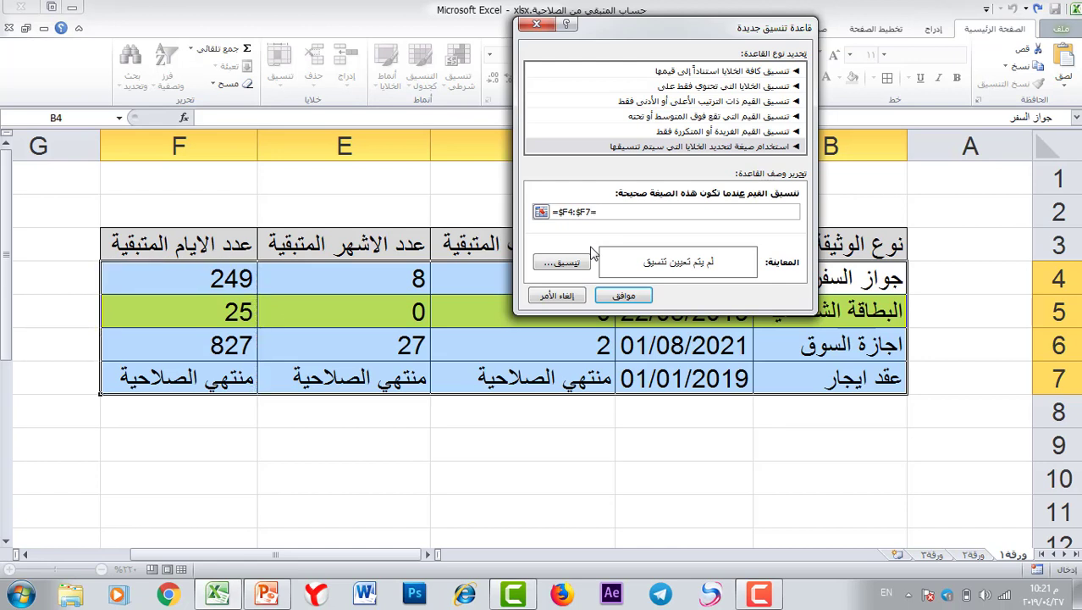
{"action": "left_click", "coordinate": [199, 377]}
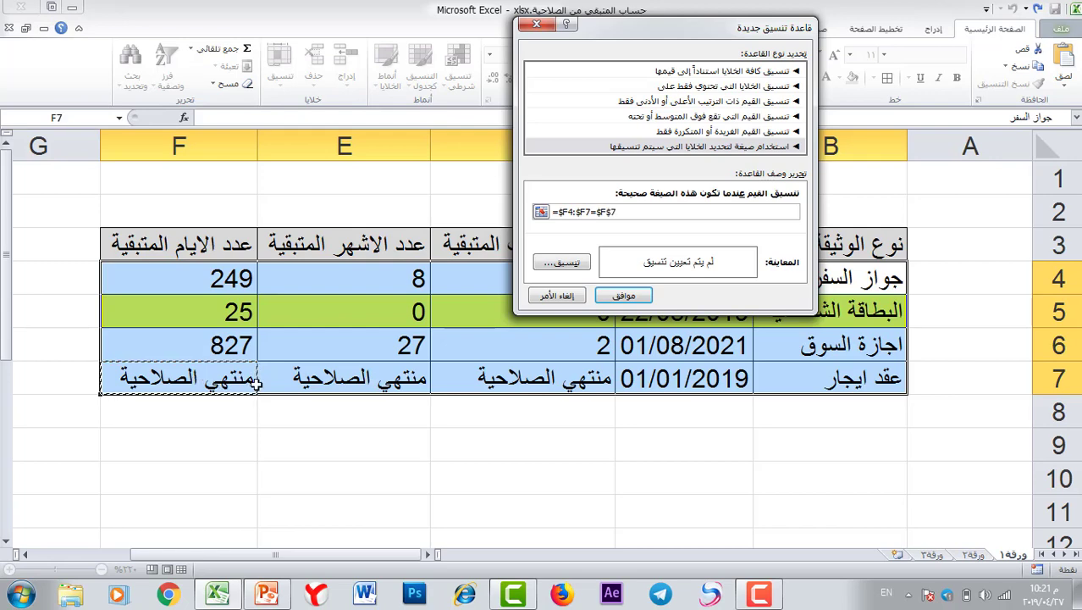
Give the expired-document rule a red fill and apply it.
{"action": "left_click", "coordinate": [561, 262]}
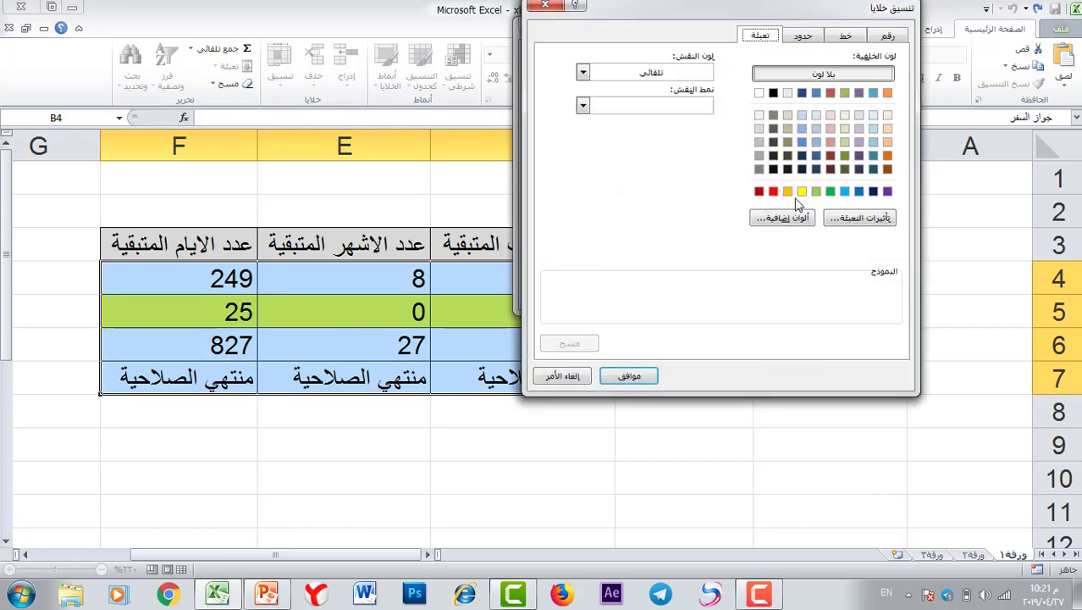
{"action": "left_click", "coordinate": [774, 191]}
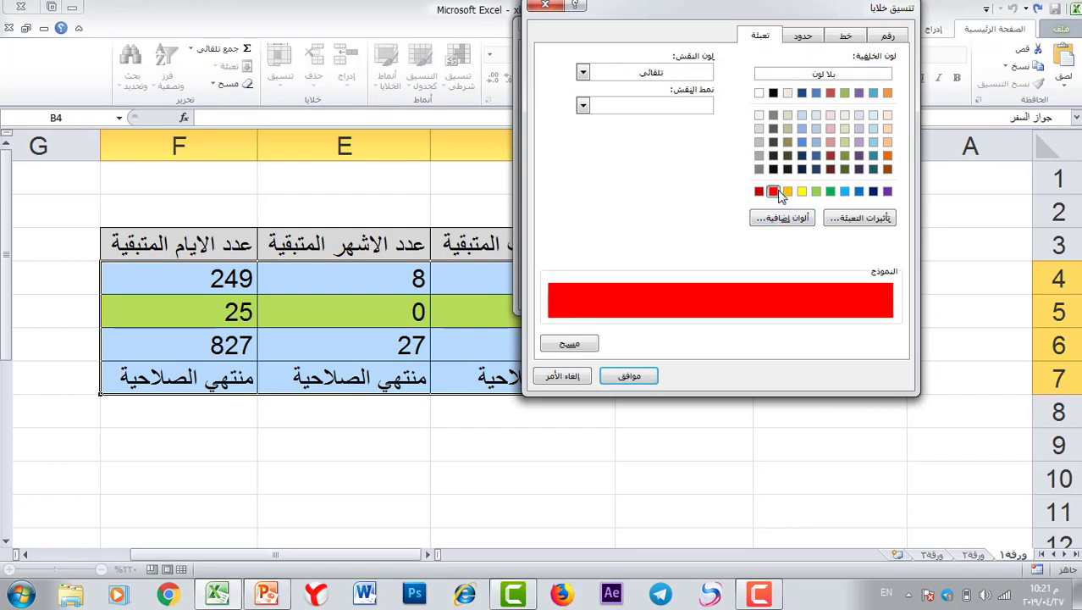
{"action": "left_click", "coordinate": [635, 381]}
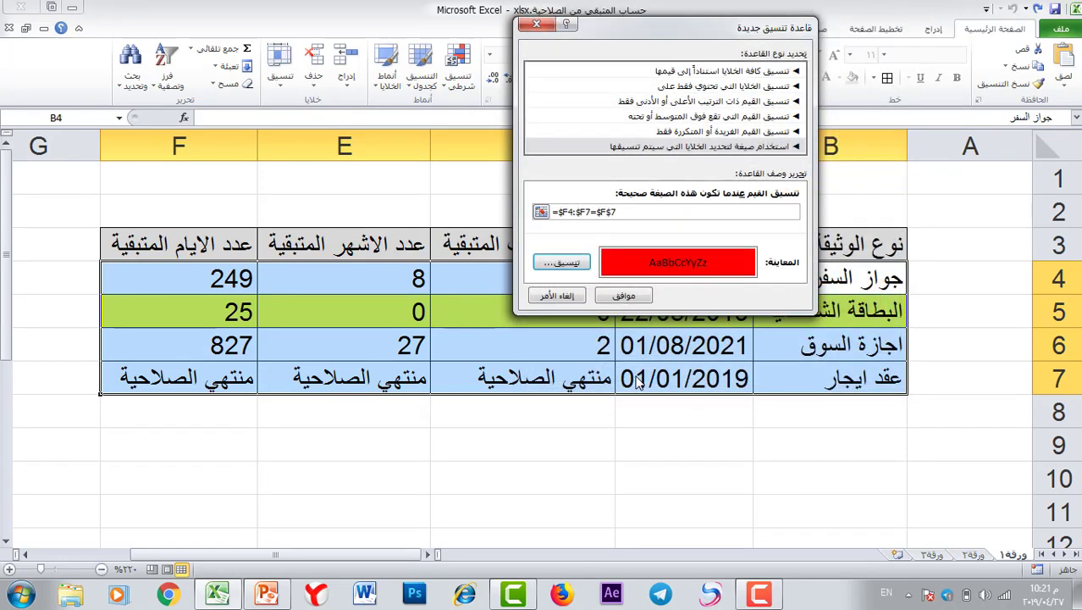
{"action": "left_click", "coordinate": [623, 296]}
{"action": "left_click", "coordinate": [520, 457]}
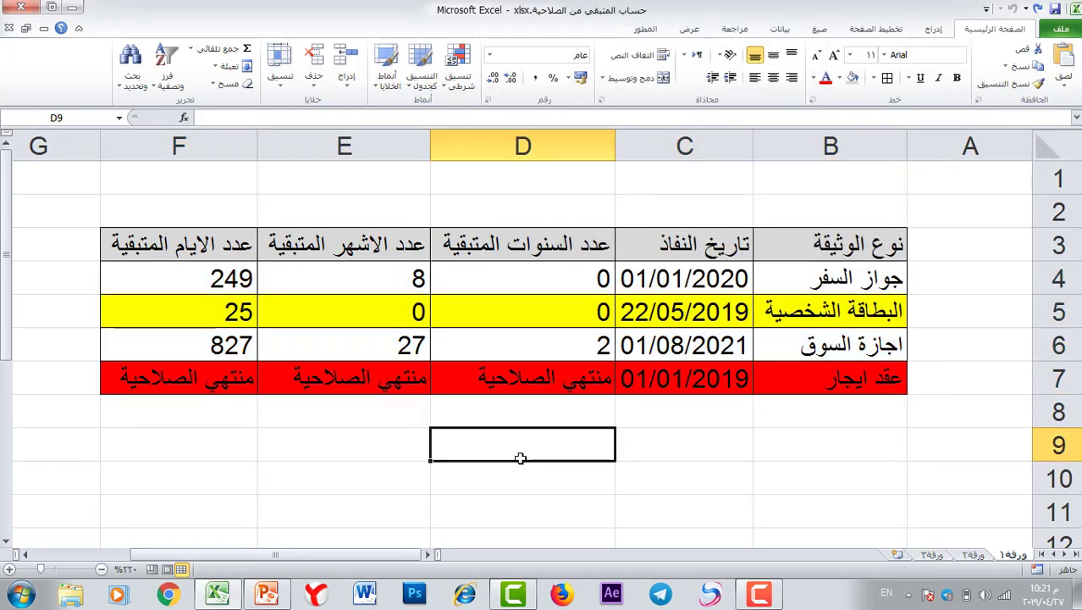
Change the expiry date of البطاقة الشخصية in C5 to 22/05/2022.
{"action": "left_click_drag", "start_coordinate": [855, 278], "coordinate": [161, 391]}
{"action": "left_click", "coordinate": [727, 313]}
{"action": "double_click", "coordinate": [727, 313]}
{"action": "left_click_drag", "start_coordinate": [720, 314], "coordinate": [750, 313]}
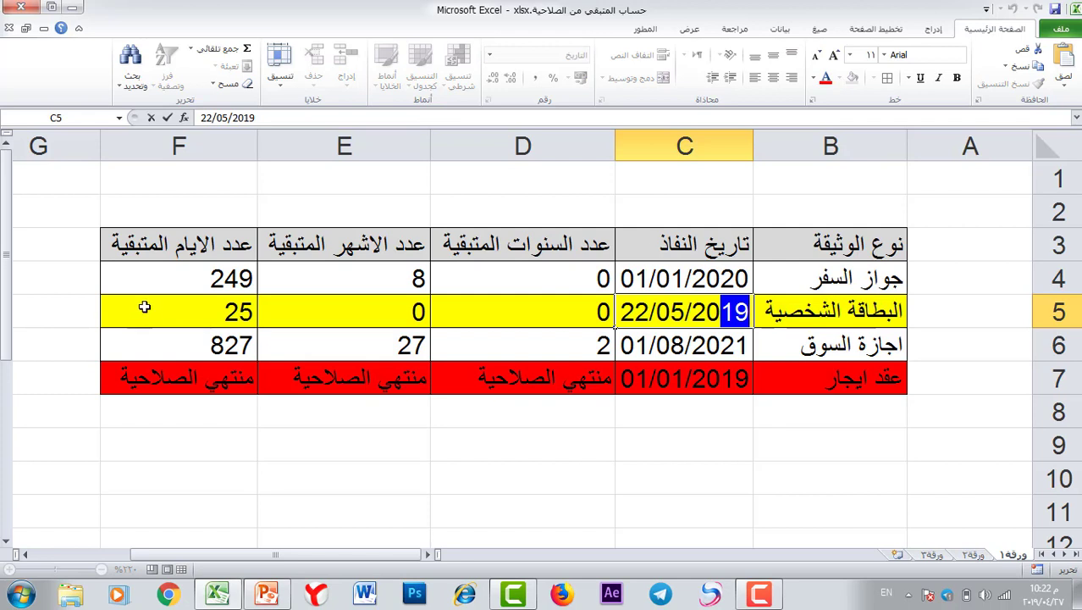
{"action": "type", "text": "20"}
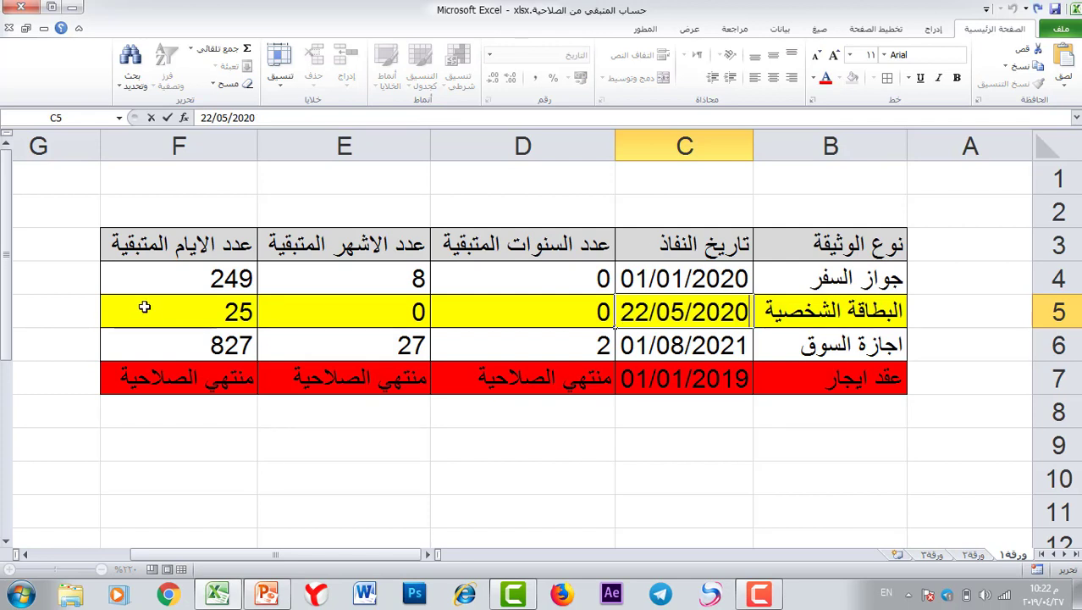
{"action": "key", "text": "BackSpace"}
{"action": "key", "text": "BackSpace"}
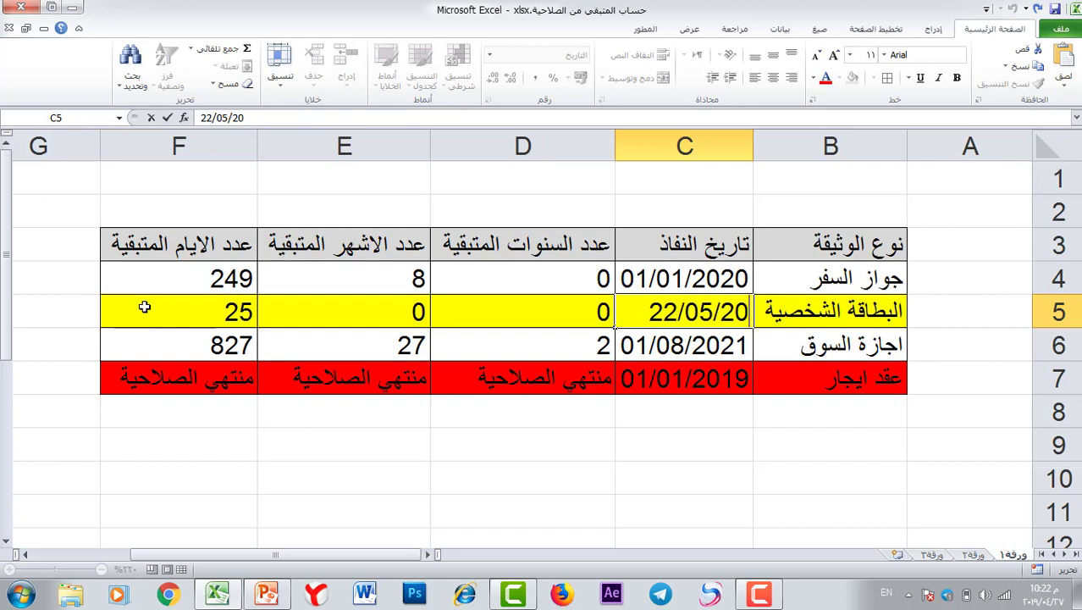
{"action": "type", "text": "22"}
{"action": "key", "text": "Return"}
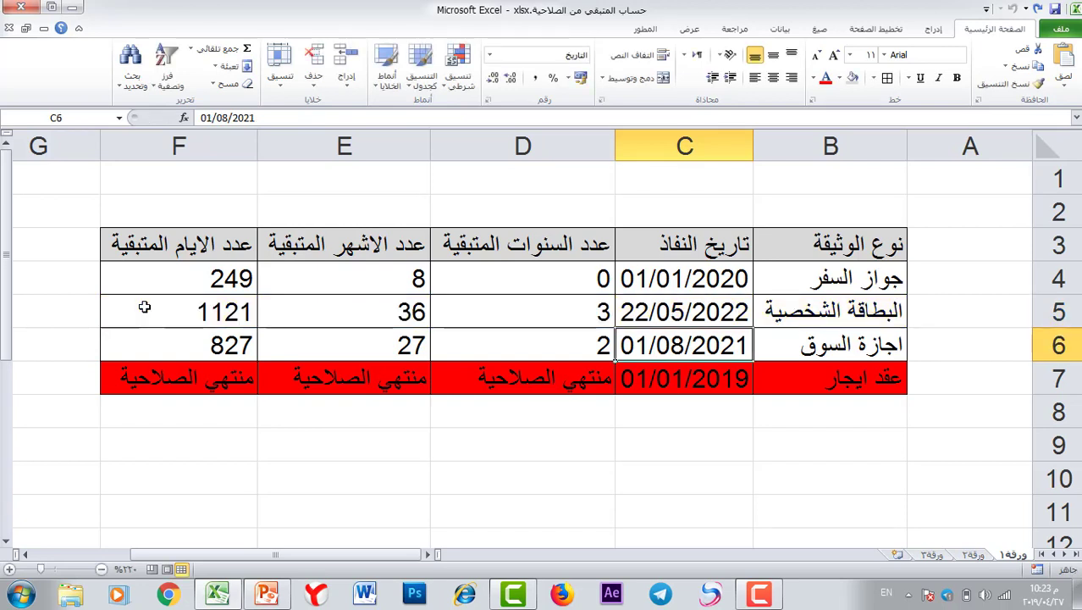
Examine the recalculated remaining months and days and the row highlighting for the documents in rows 4 to 6.
{"action": "left_click", "coordinate": [145, 308]}
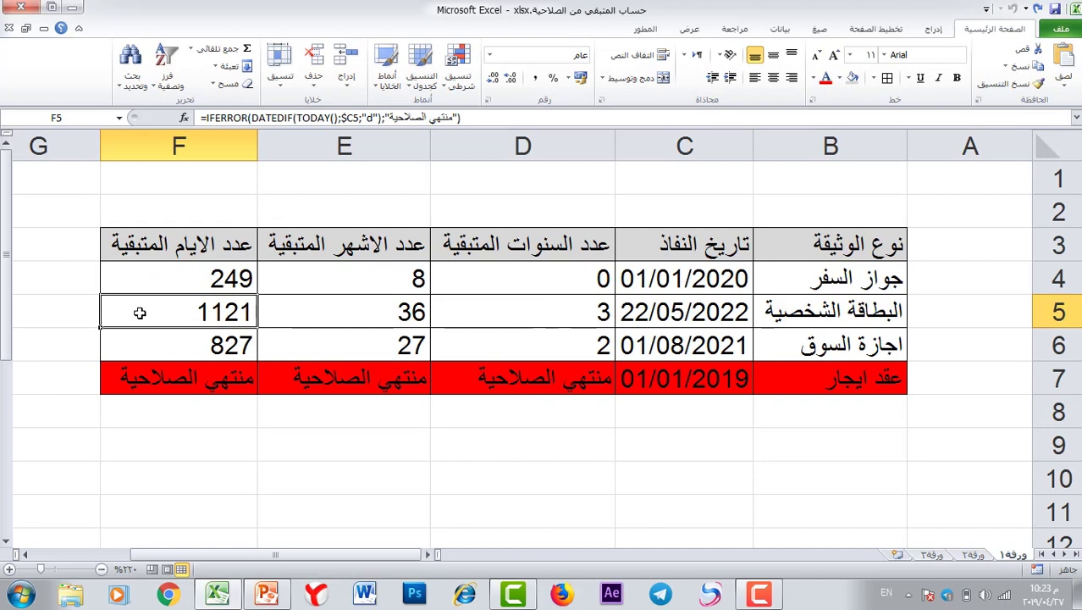
{"action": "left_click_drag", "start_coordinate": [137, 282], "coordinate": [305, 330]}
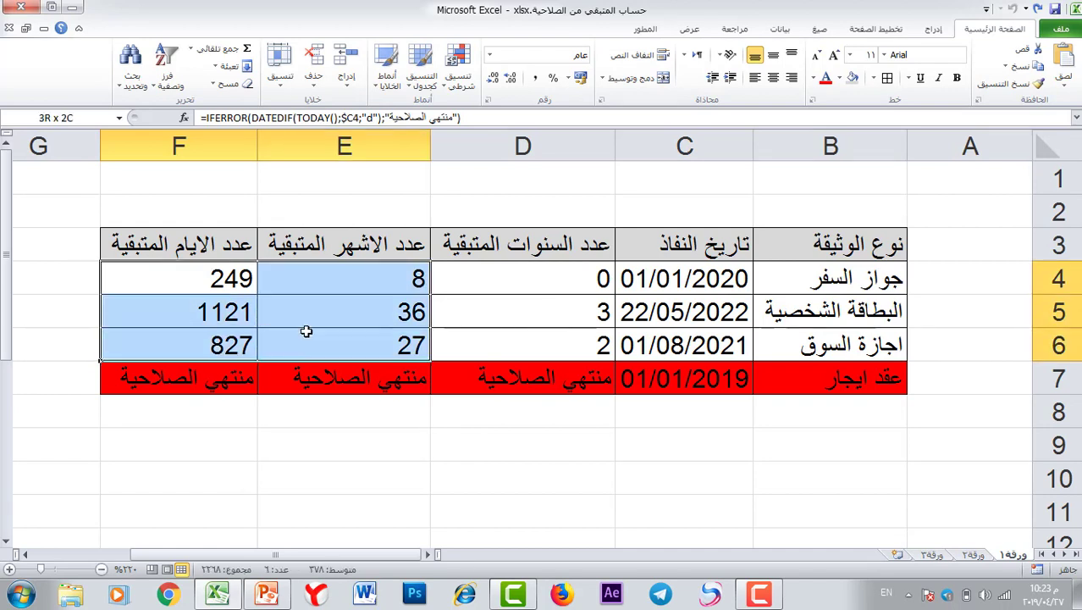
{"action": "left_click", "coordinate": [211, 315]}
{"action": "left_click", "coordinate": [214, 335]}
{"action": "left_click", "coordinate": [229, 286]}
{"action": "left_click_drag", "start_coordinate": [230, 286], "coordinate": [824, 362]}
{"action": "left_click", "coordinate": [165, 311]}
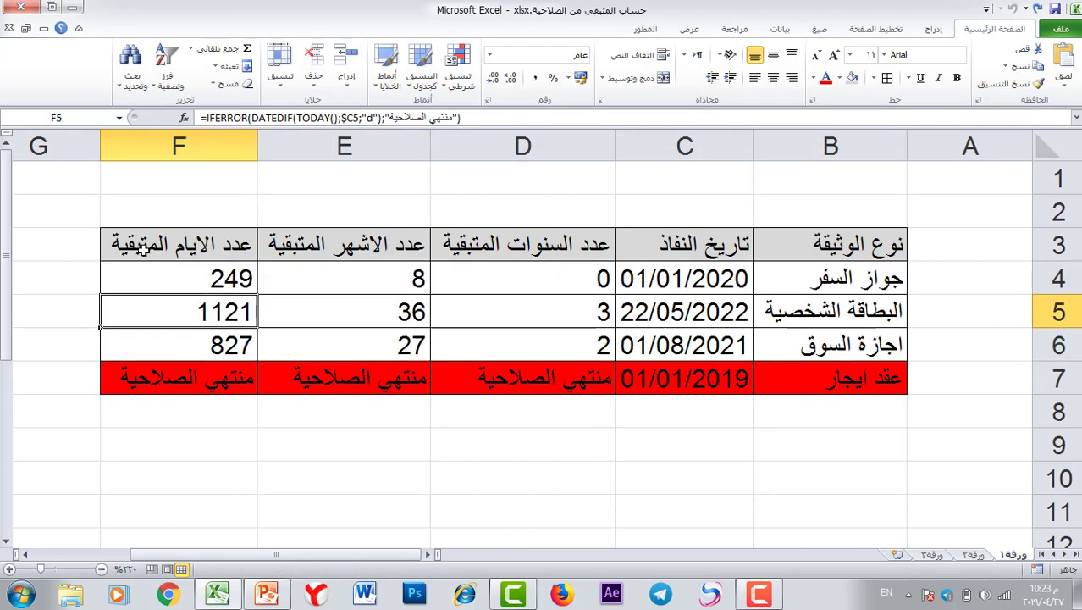